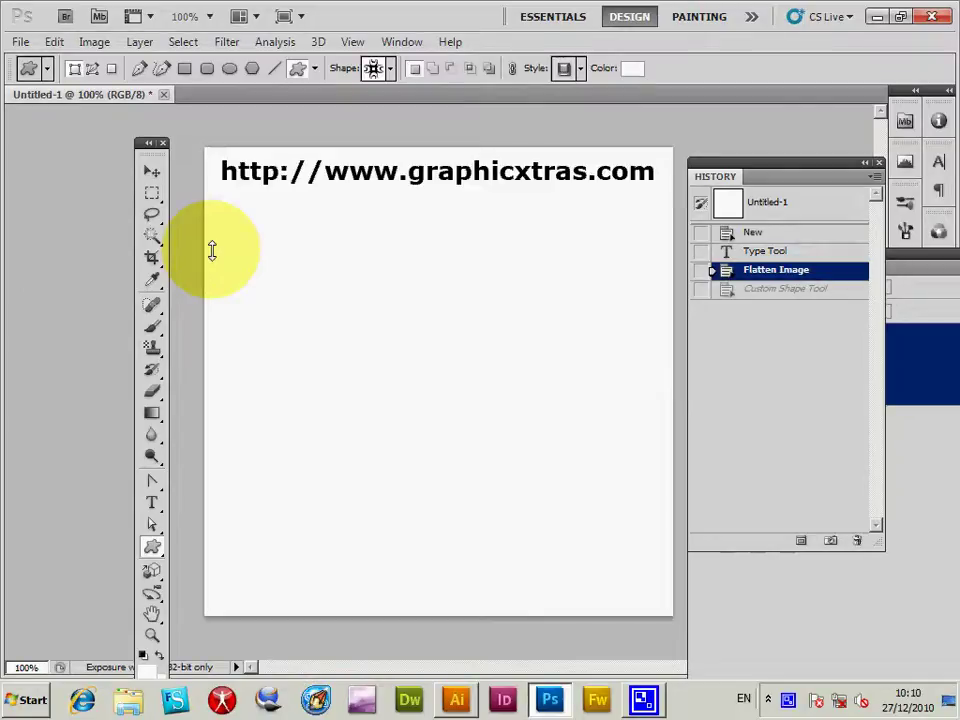
# - Draw the interlaced triangles custom shape large across the canvas below the URL text
pyautogui.click(393, 68)
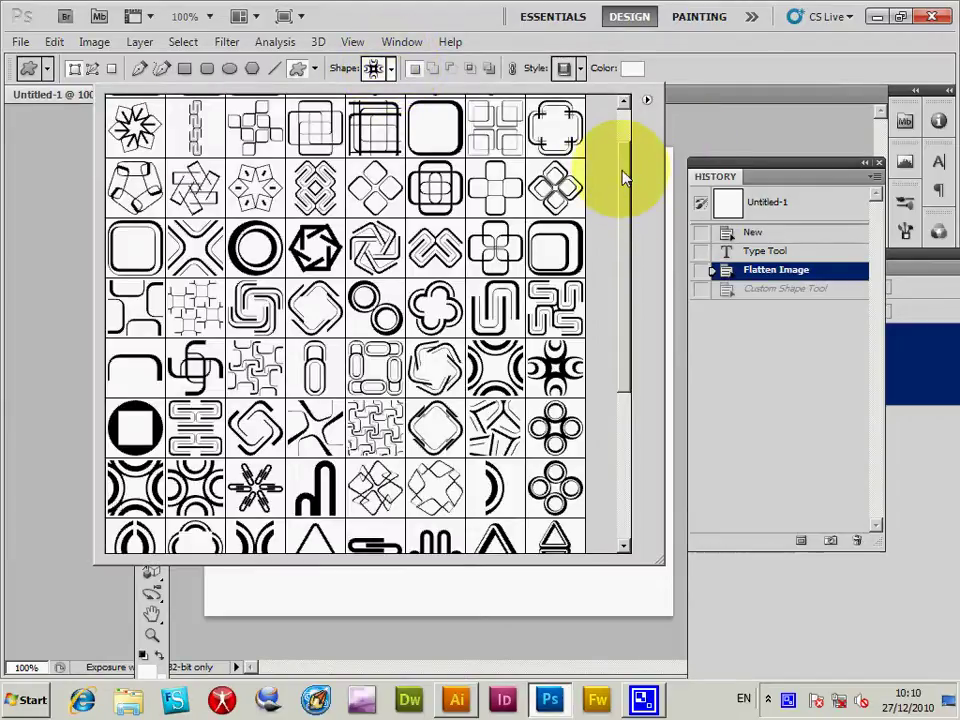
pyautogui.moveTo(622, 178); pyautogui.dragTo(621, 326)
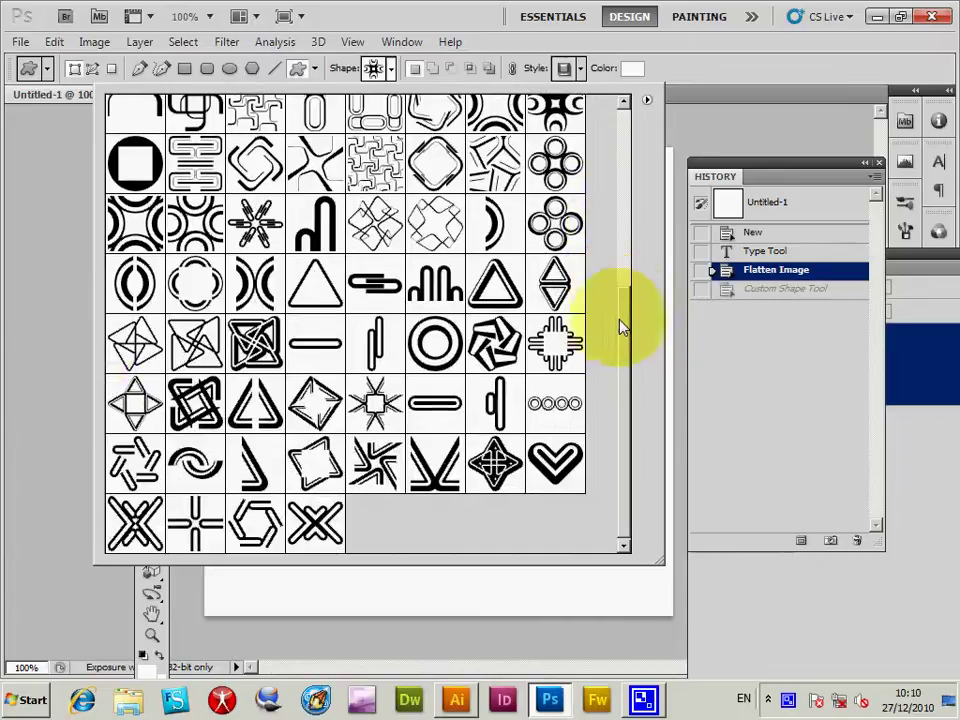
pyautogui.click(254, 340)
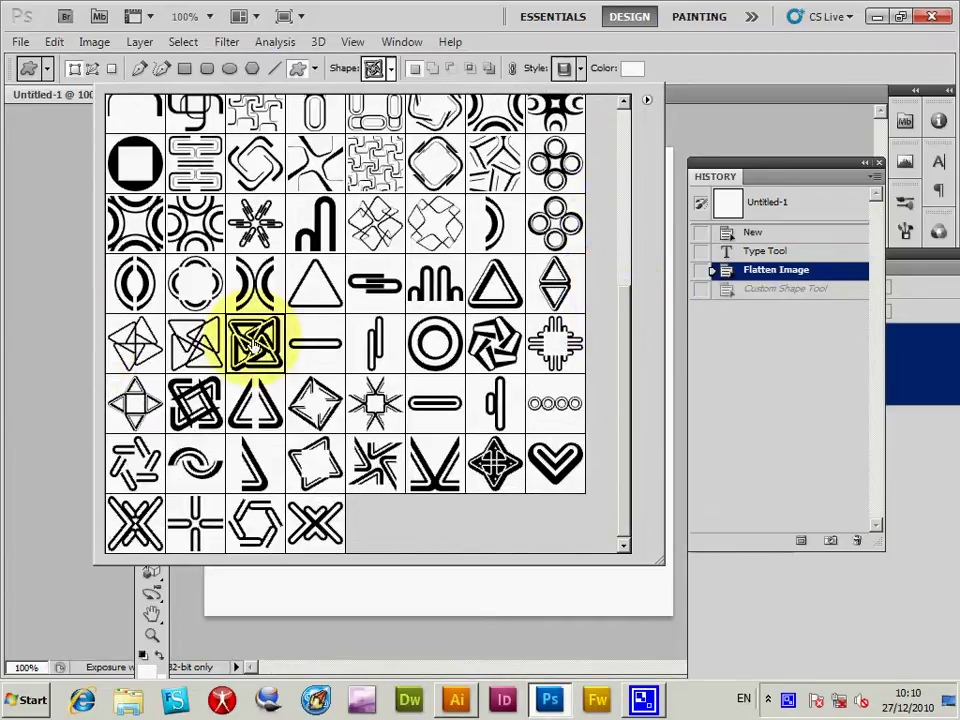
pyautogui.click(69, 260)
pyautogui.moveTo(259, 221); pyautogui.dragTo(595, 590)
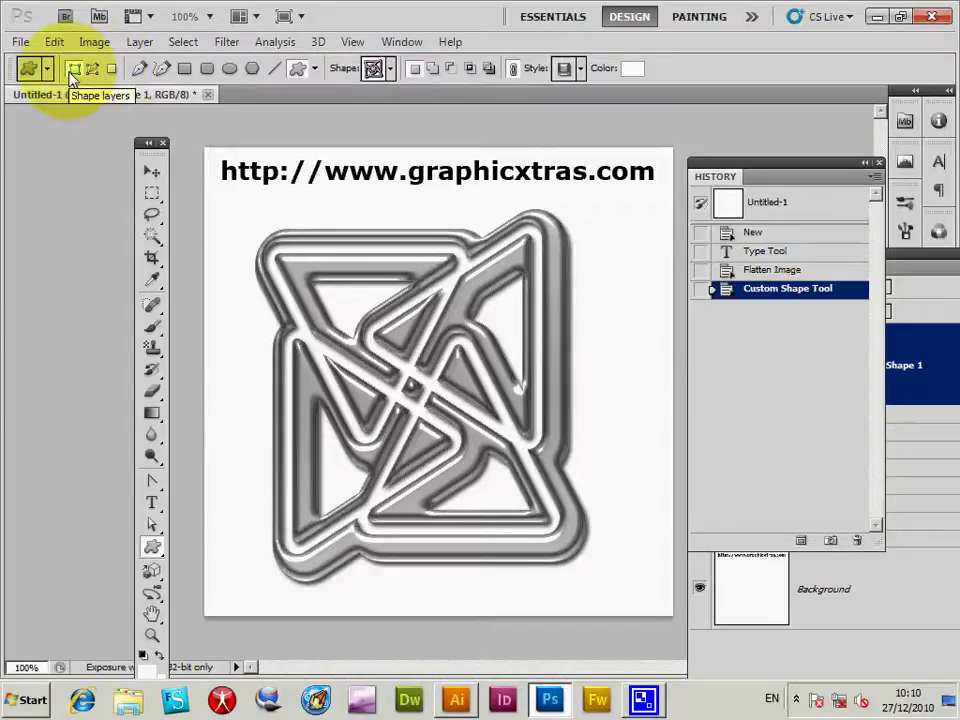
# - Delete the interlaced shape and draw the mirrored arcs custom shape large across the canvas
pyautogui.press('Delete')
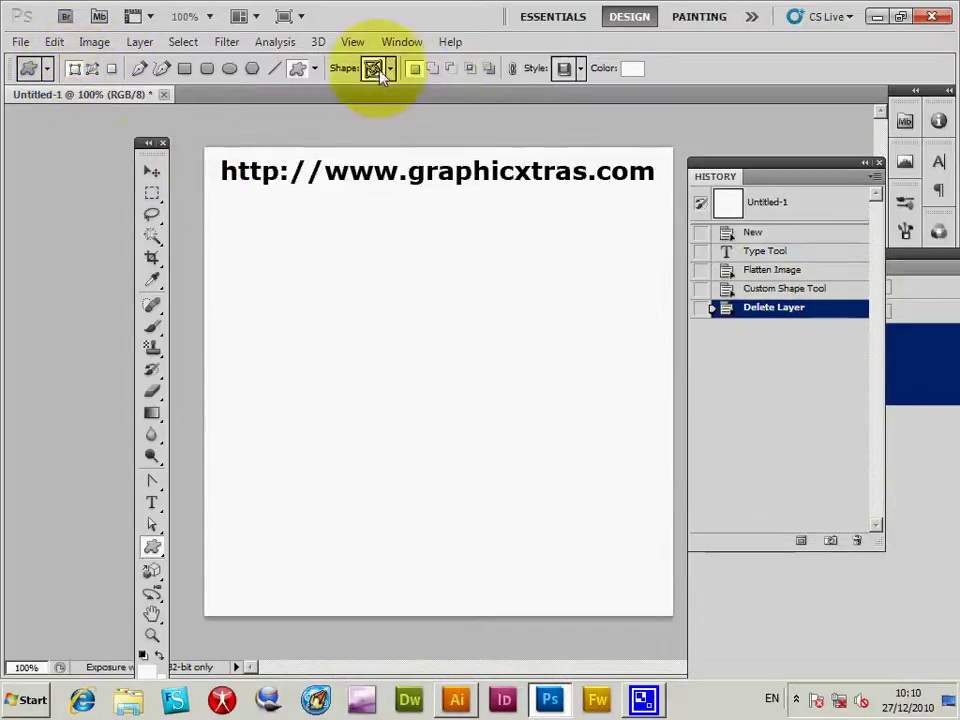
pyautogui.click(376, 70)
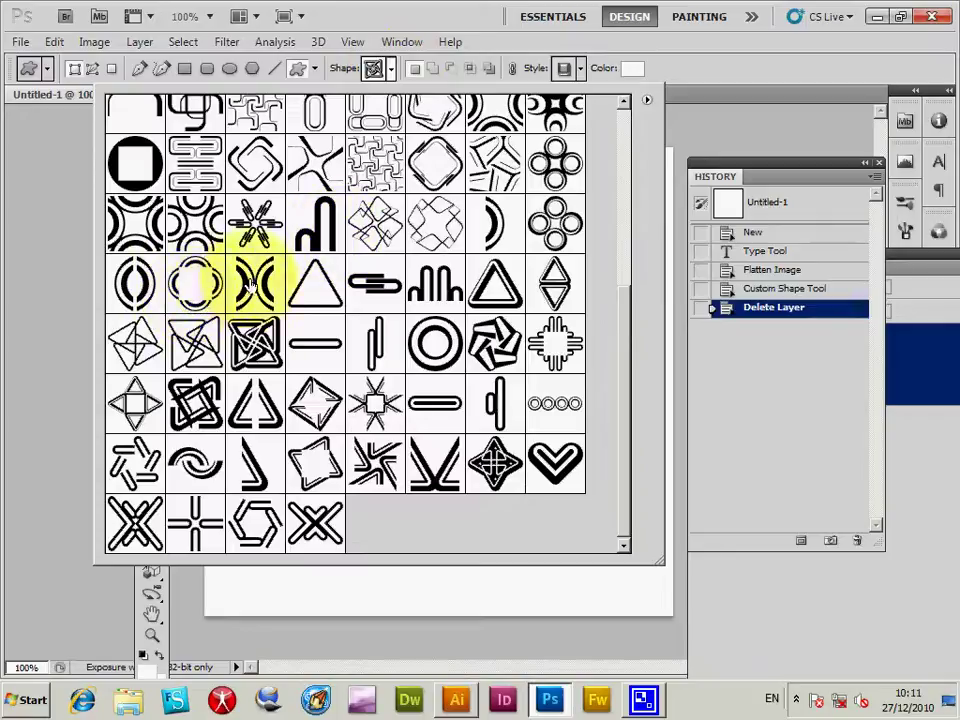
pyautogui.click(252, 283)
pyautogui.click(25, 155)
pyautogui.moveTo(272, 212); pyautogui.dragTo(609, 583)
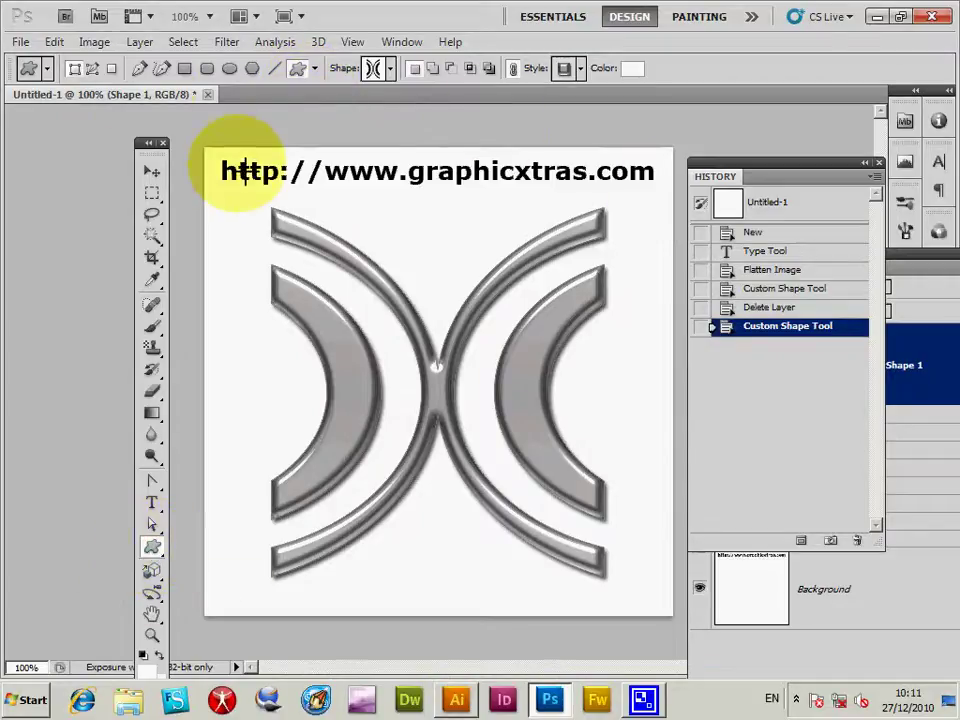
pyautogui.click(21, 44)
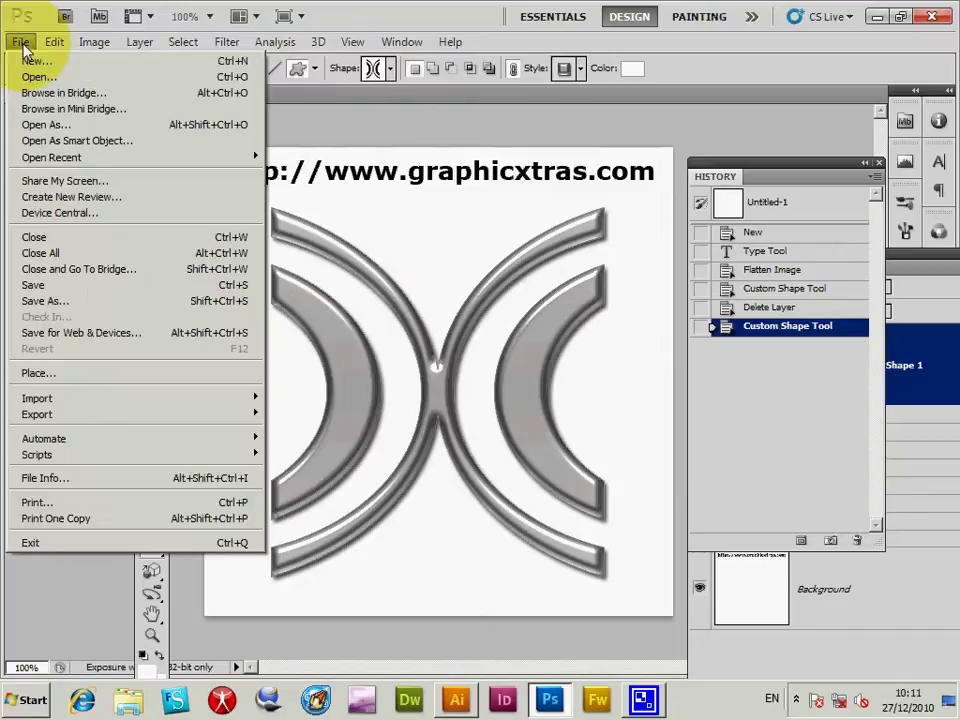
# - Export Paths to Illustrator with Shape 1 Vector Mask chosen as the path
pyautogui.moveTo(40, 424)
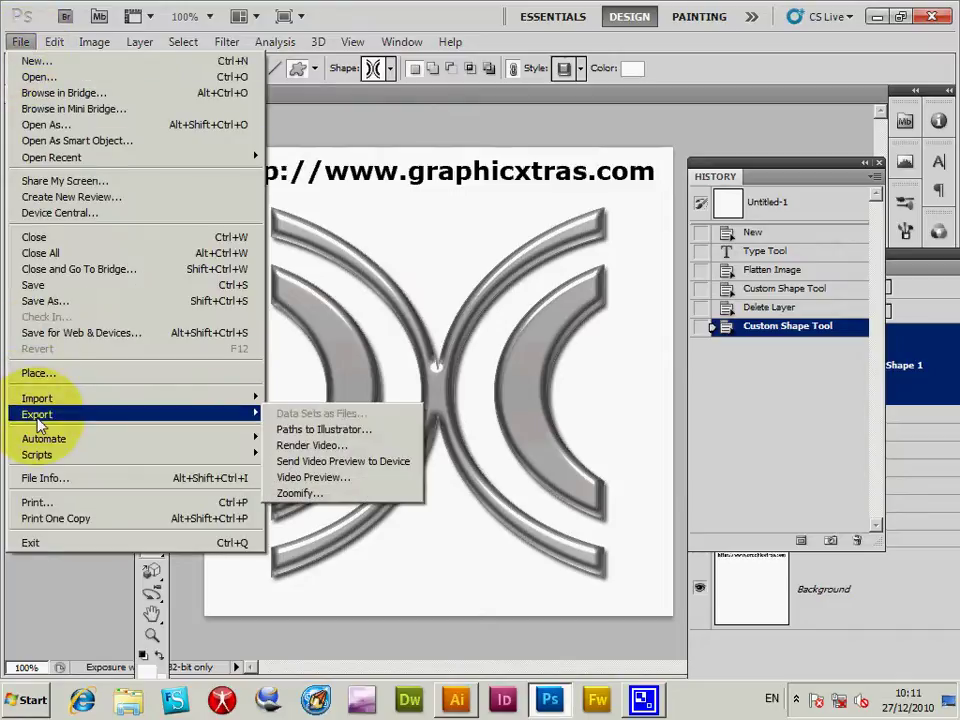
pyautogui.click(374, 438)
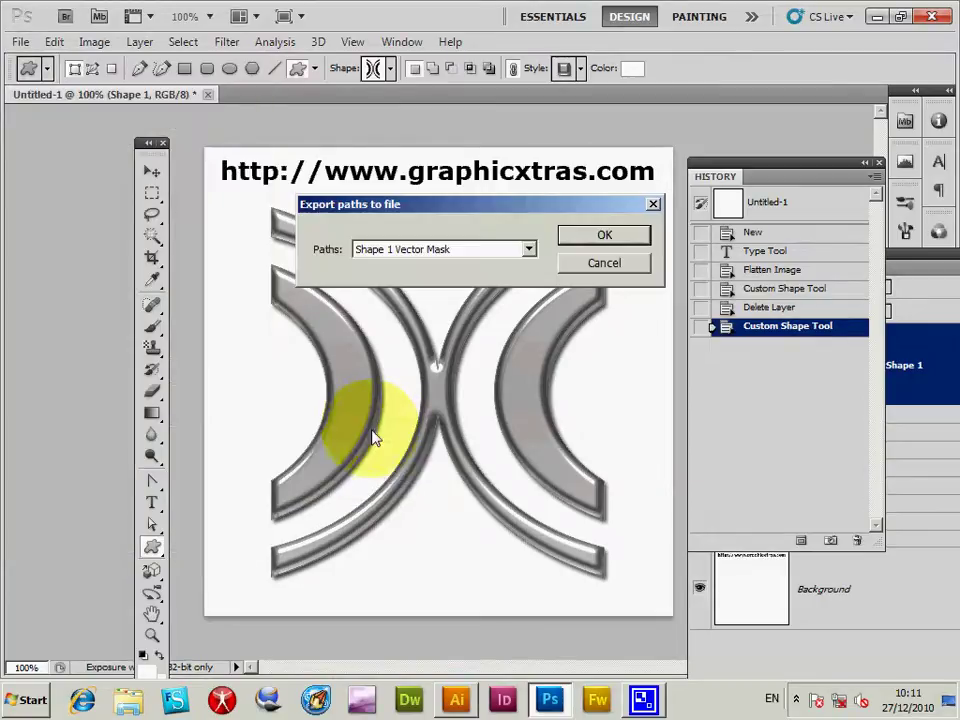
pyautogui.click(531, 256)
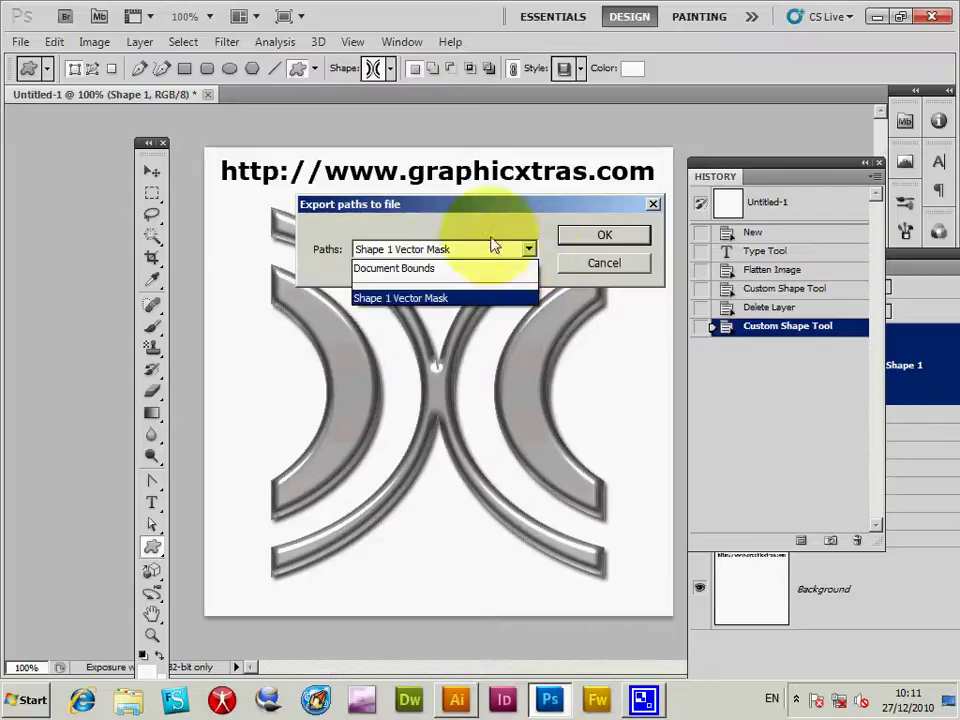
pyautogui.click(456, 299)
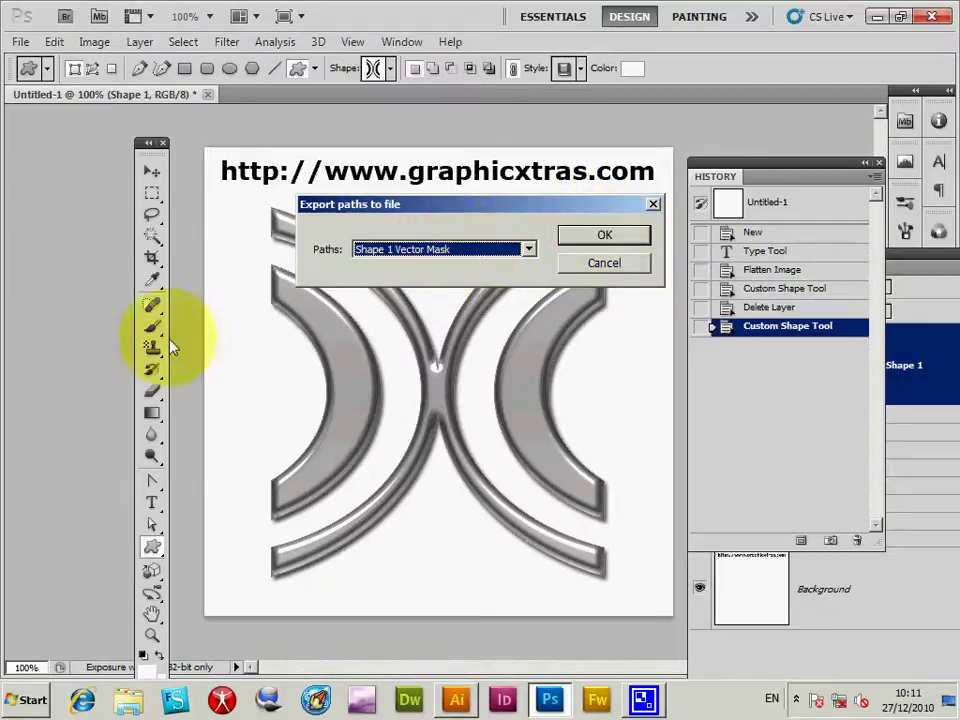
pyautogui.click(618, 238)
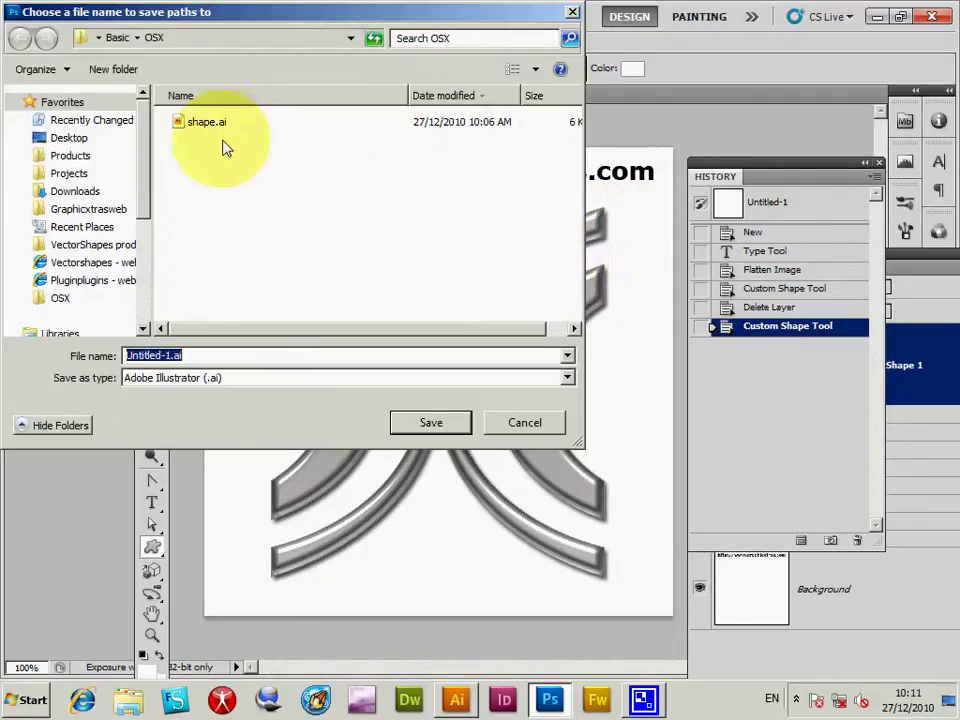
# - Save the exported path as shape1.ai in the OSX folder
pyautogui.click(213, 130)
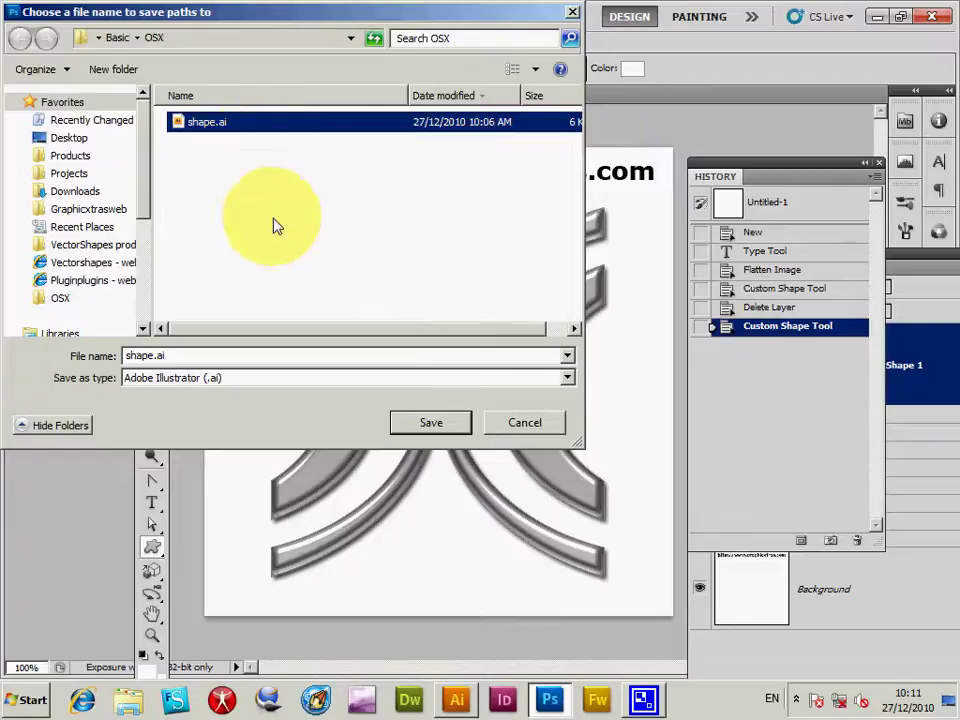
pyautogui.click(205, 180)
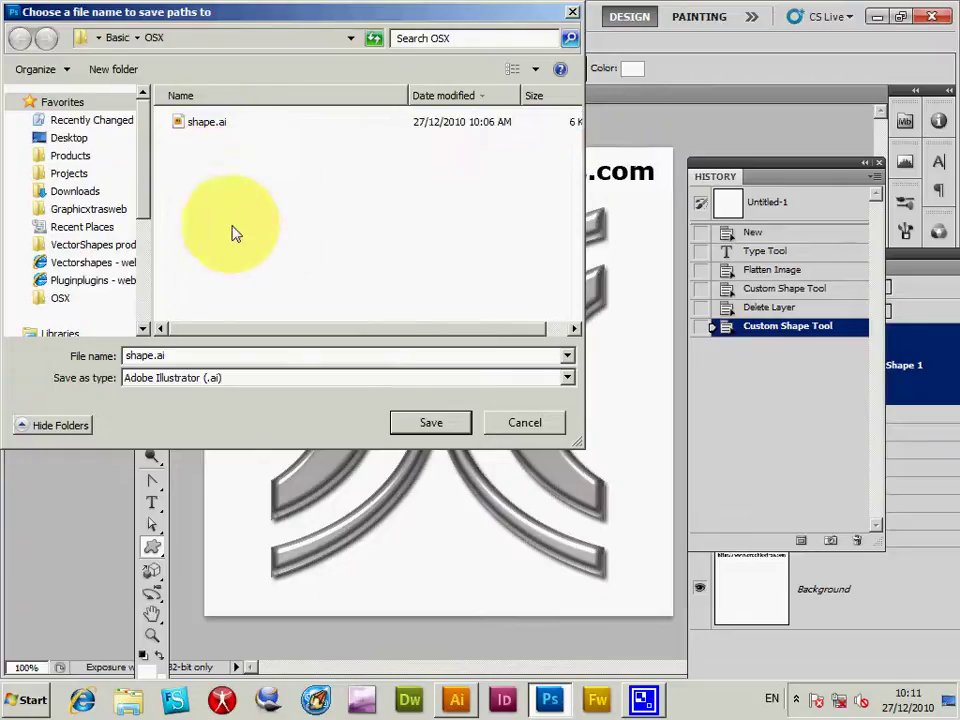
pyautogui.doubleClick(149, 356)
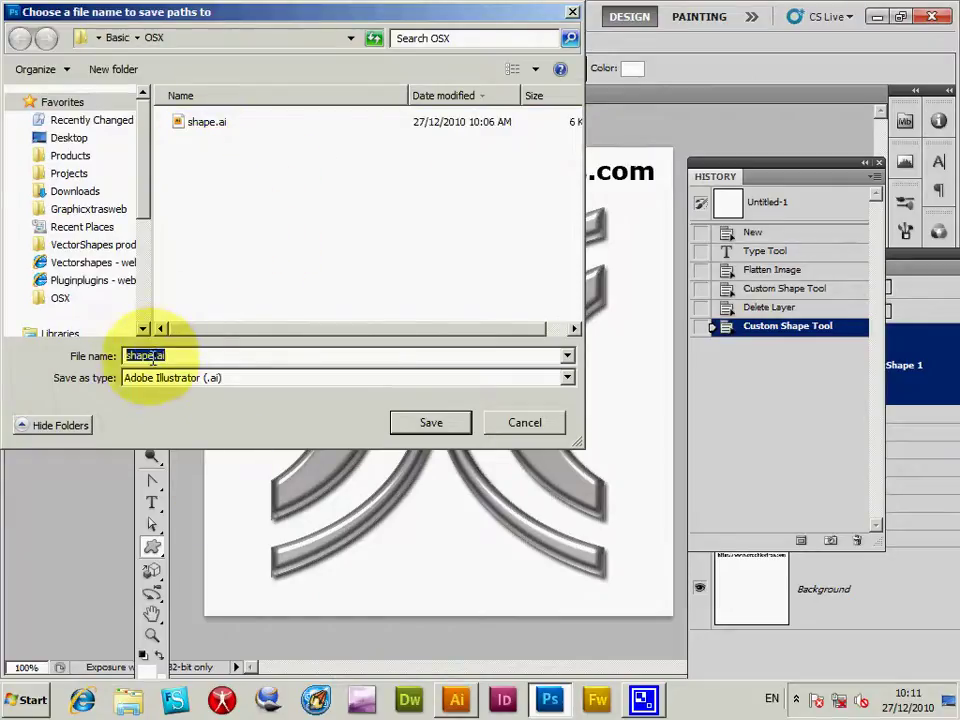
pyautogui.click(167, 356)
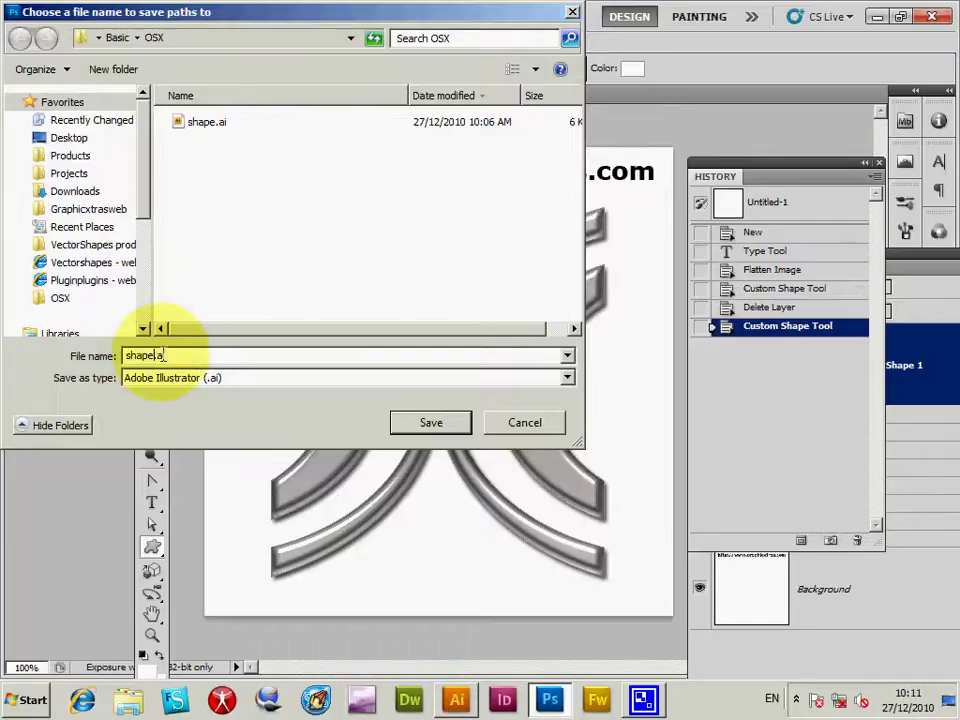
pyautogui.write('1')
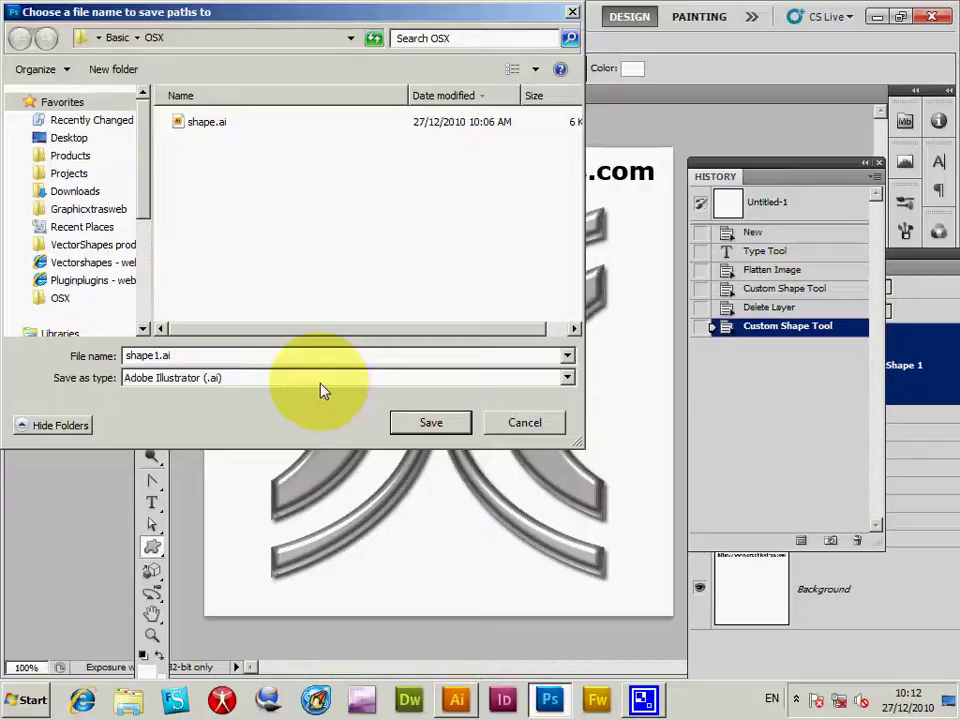
pyautogui.click(433, 424)
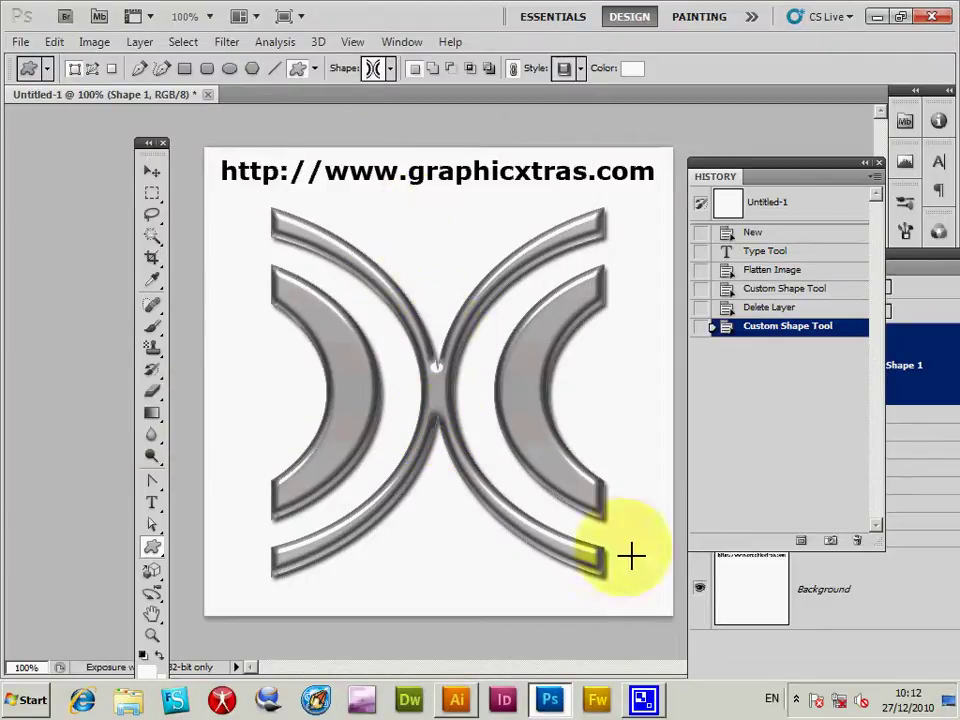
# - In Illustrator, open shape1.ai and accept the Convert to Artboards option
pyautogui.click(459, 702)
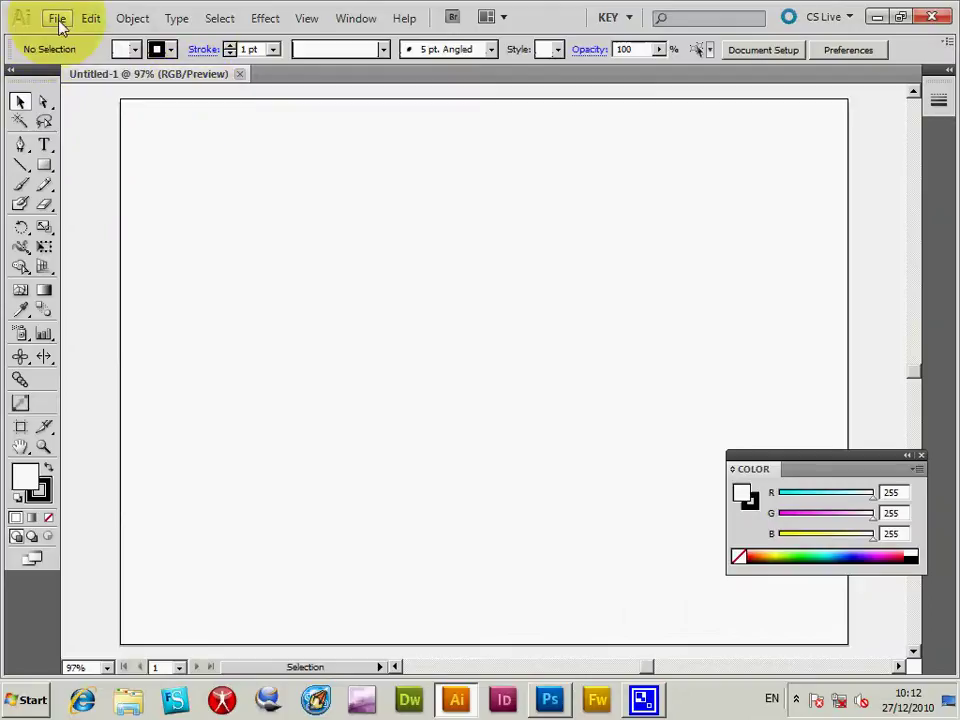
pyautogui.click(57, 19)
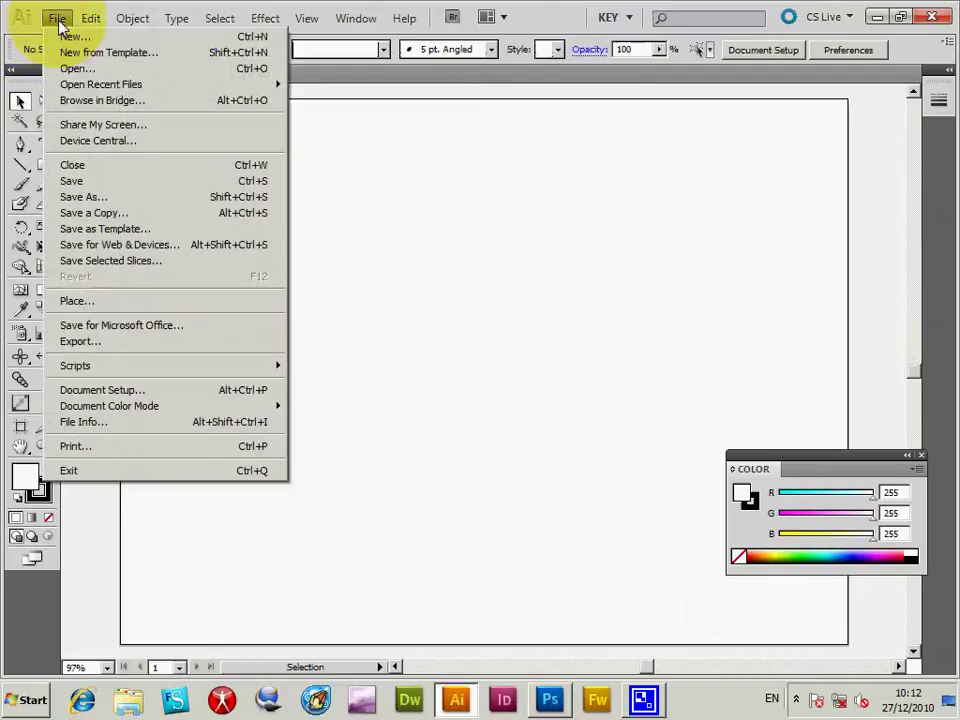
pyautogui.click(80, 70)
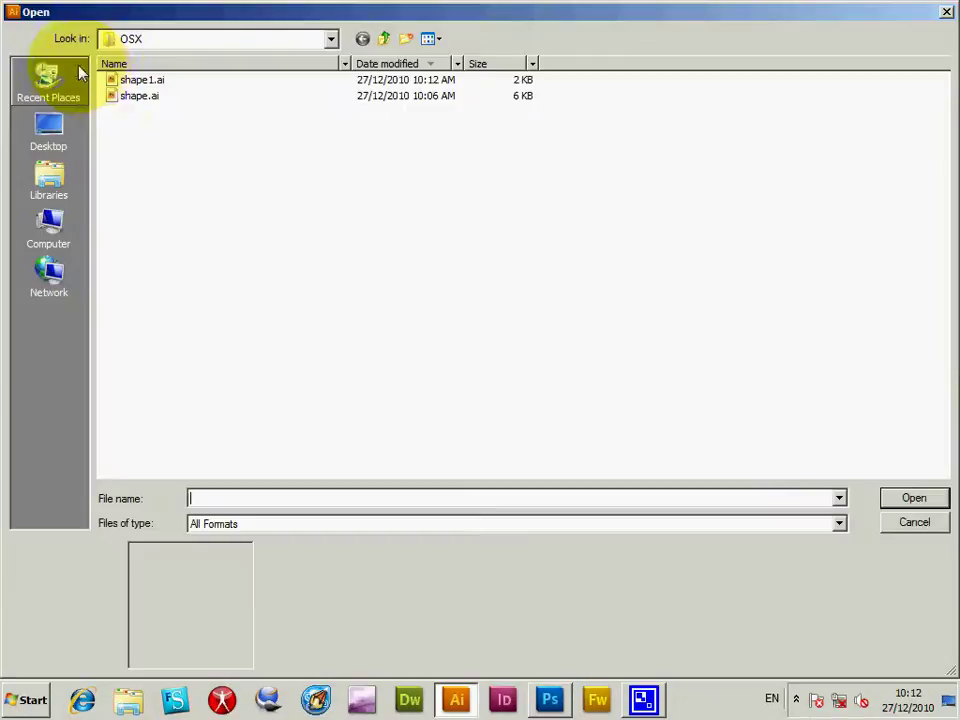
pyautogui.click(150, 80)
pyautogui.click(914, 499)
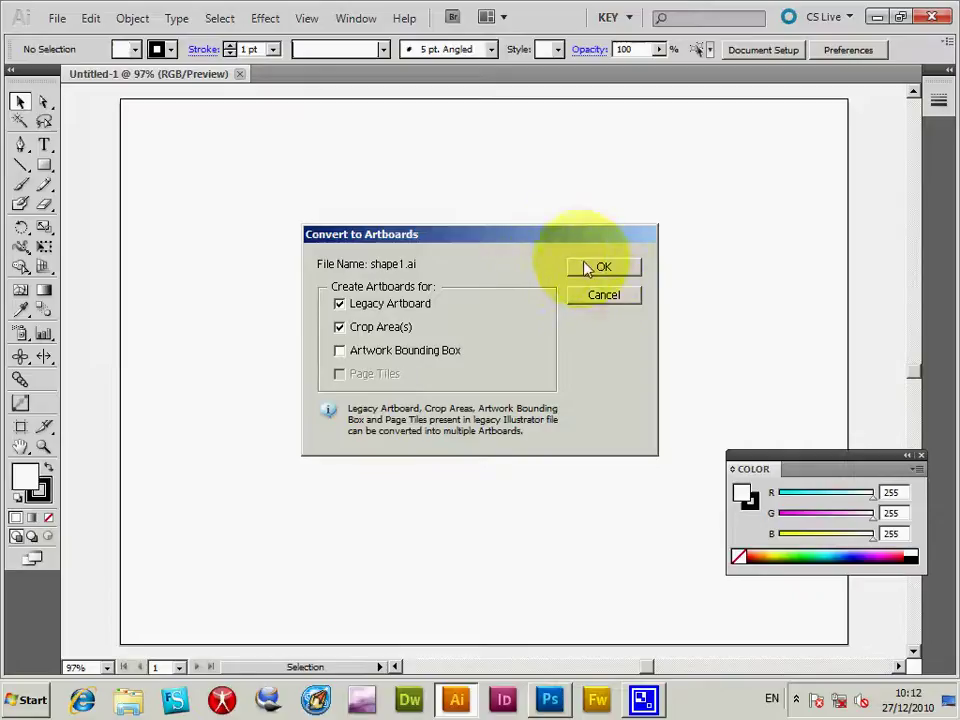
pyautogui.click(603, 268)
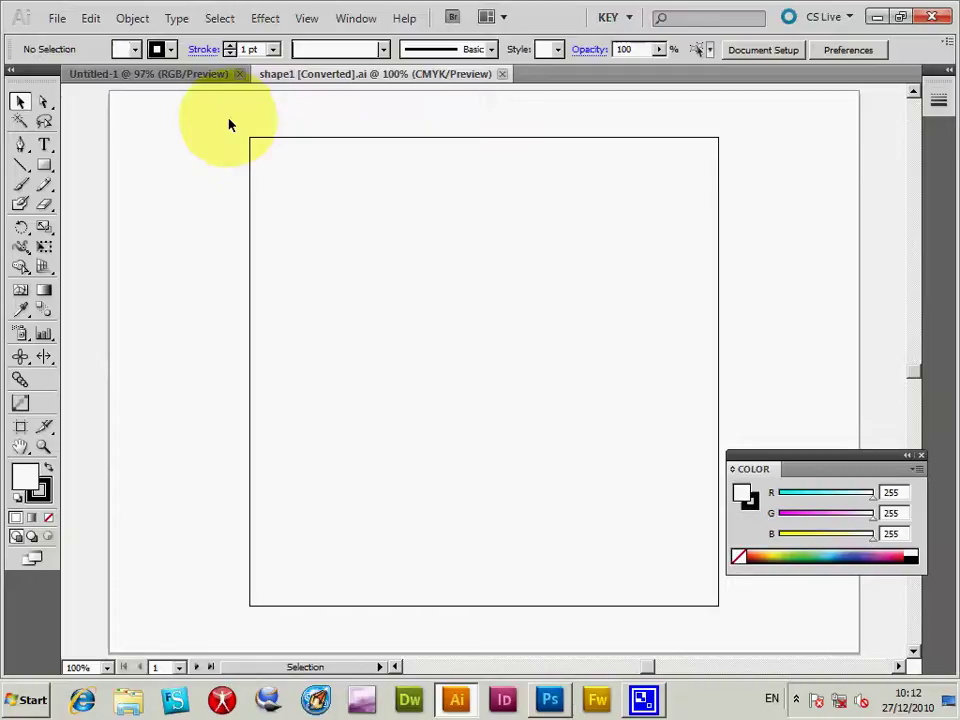
# - Fill the selected arcs shape orange-red (R239 G70 B35) and nudge it up-left
pyautogui.moveTo(228, 124); pyautogui.dragTo(727, 585)
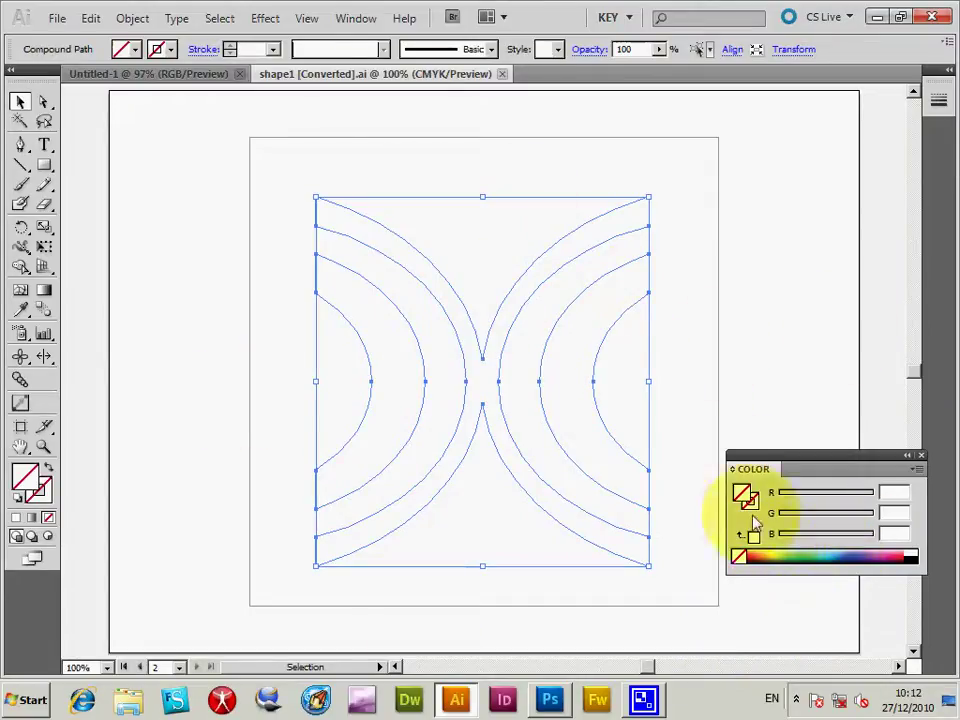
pyautogui.click(746, 556)
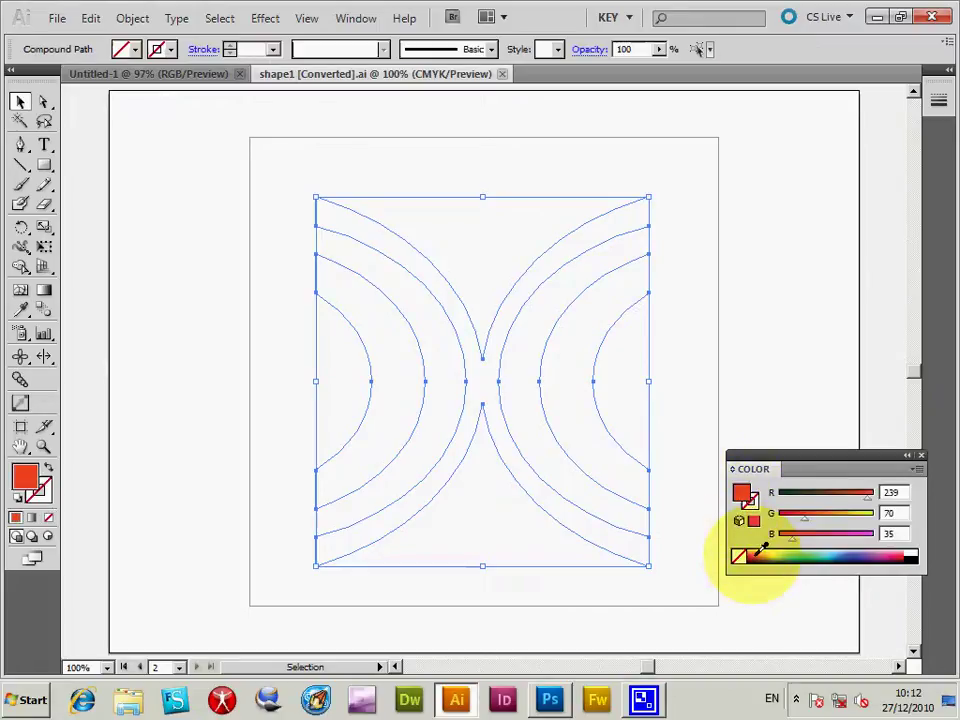
pyautogui.click(700, 312)
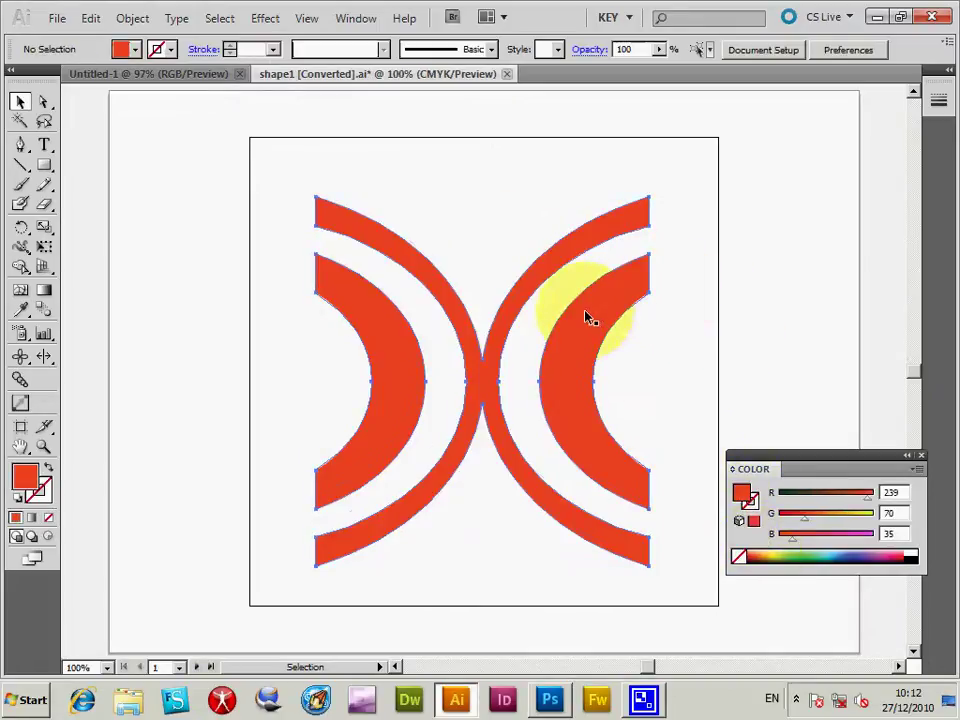
pyautogui.moveTo(588, 317); pyautogui.dragTo(573, 300)
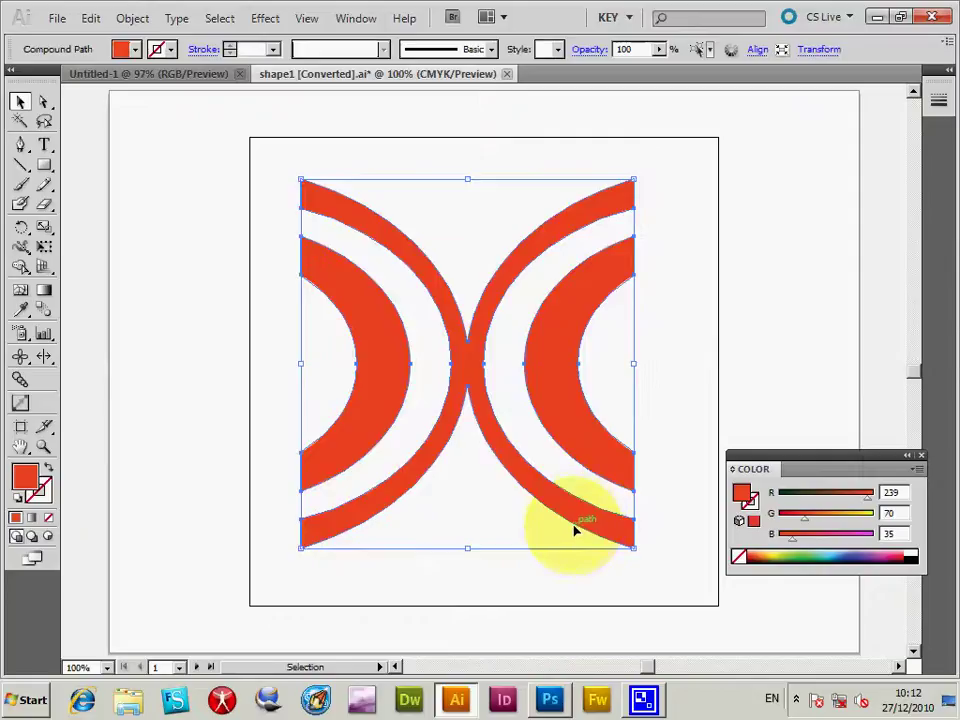
# - Copy the red shape and paste it into the Untitled-1 document
pyautogui.press('a')
pyautogui.click(19, 101)
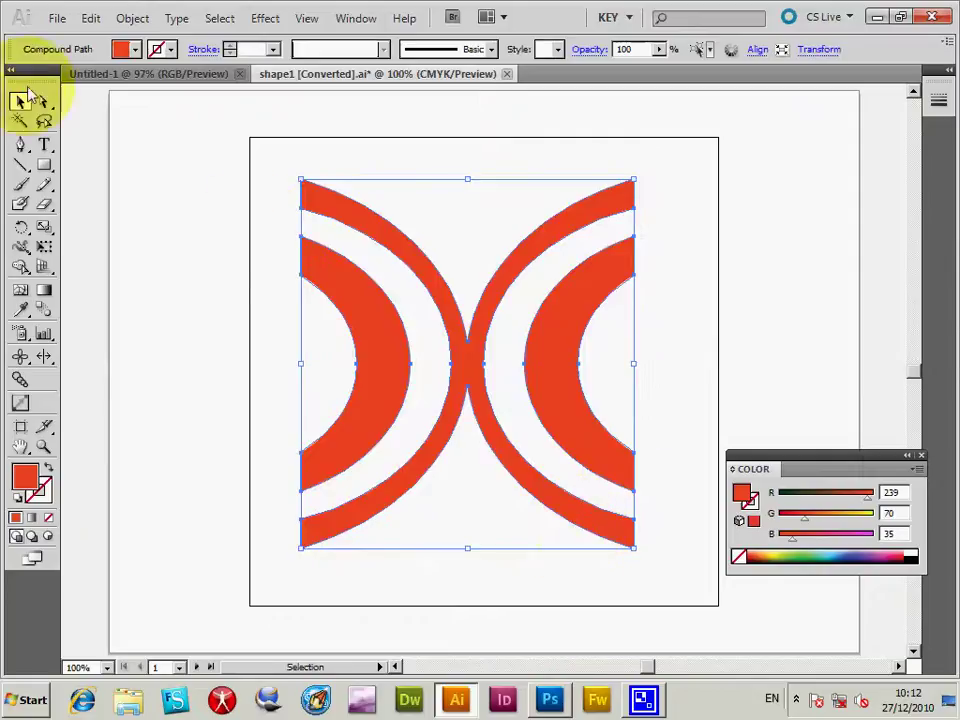
pyautogui.click(140, 75)
pyautogui.hotkey('ctrl', 'v')
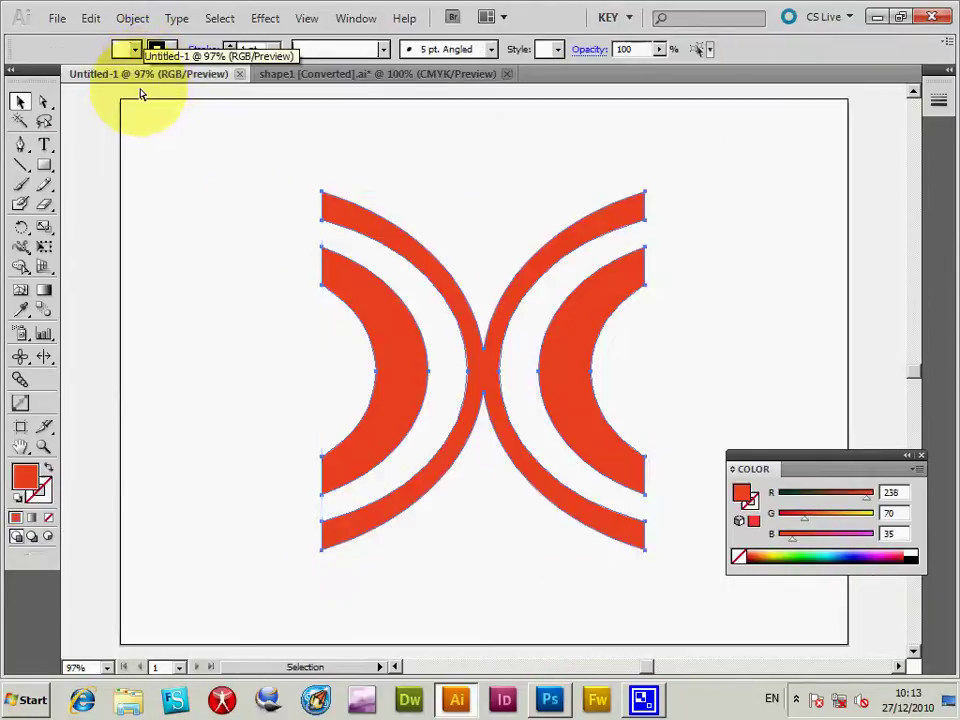
pyautogui.click(57, 18)
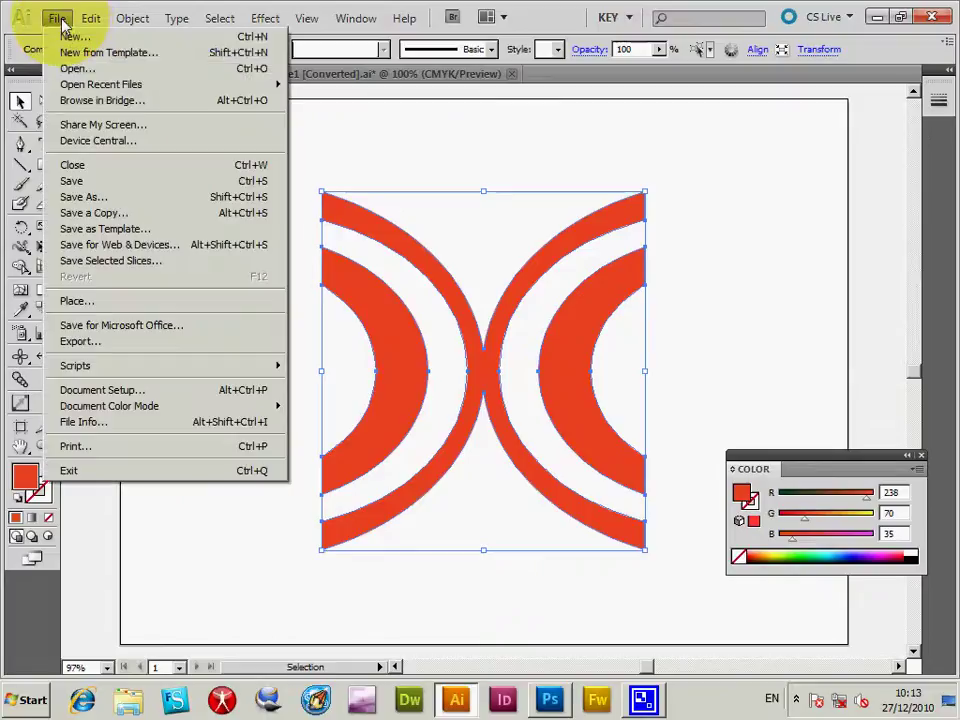
pyautogui.click(96, 301)
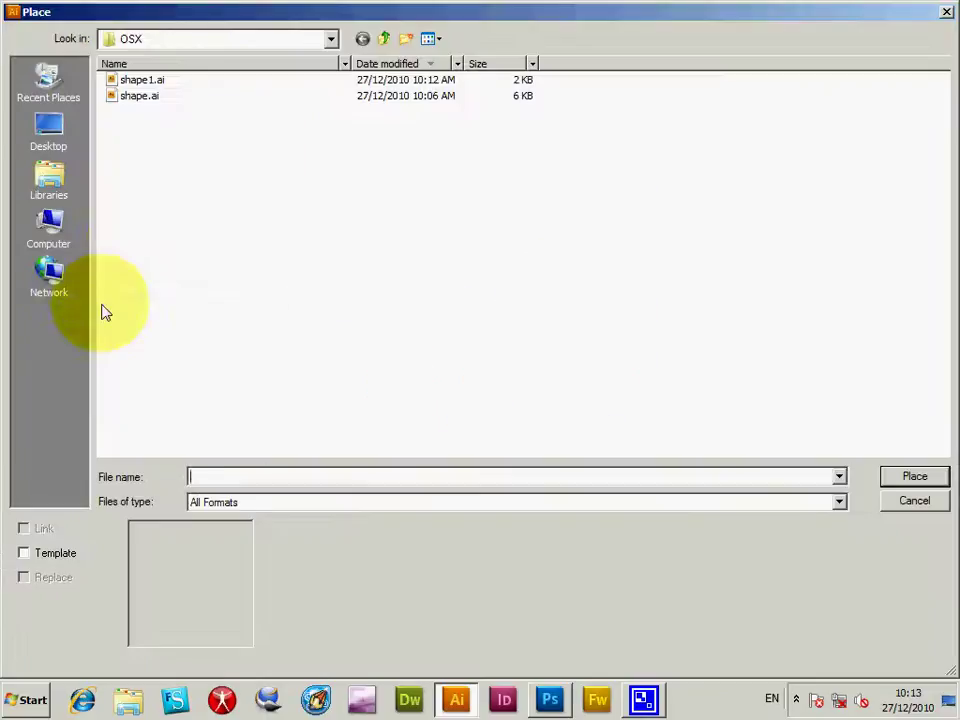
pyautogui.click(160, 81)
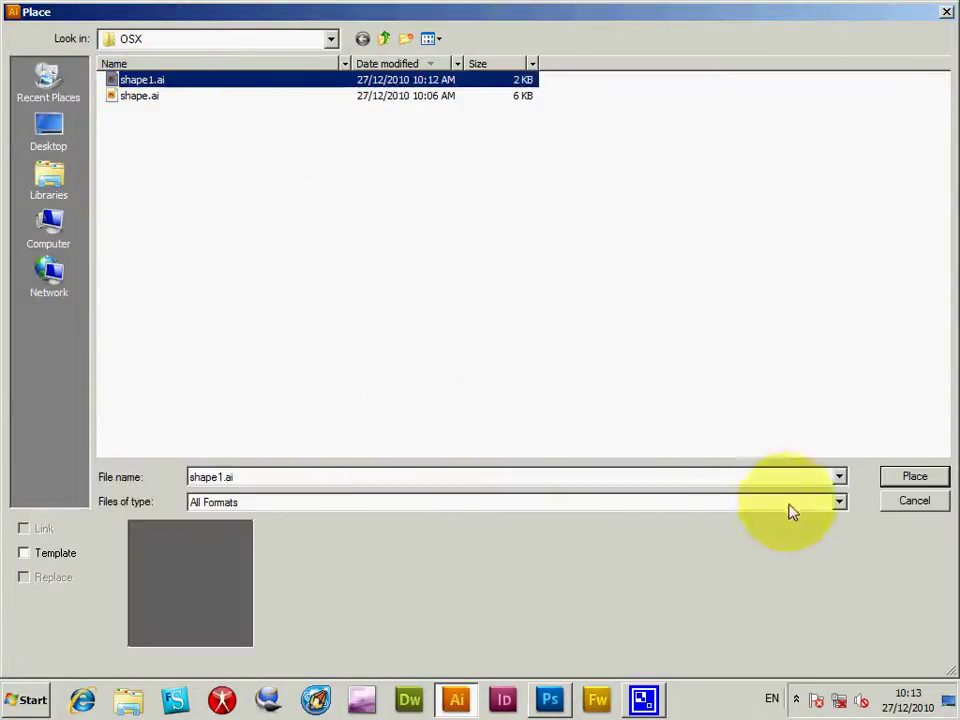
pyautogui.click(915, 476)
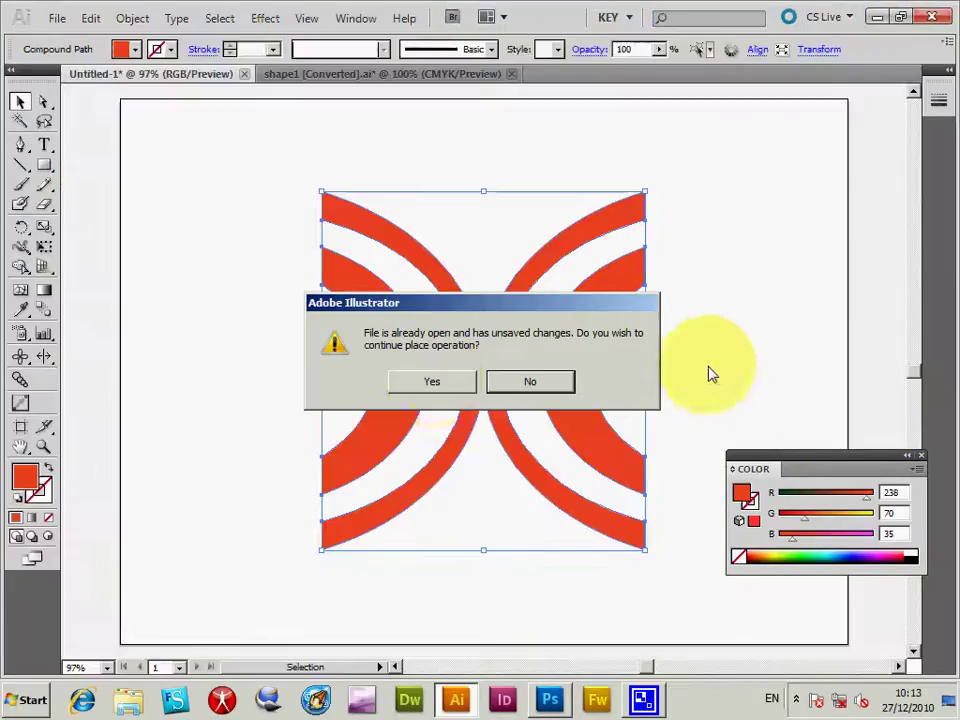
pyautogui.click(432, 383)
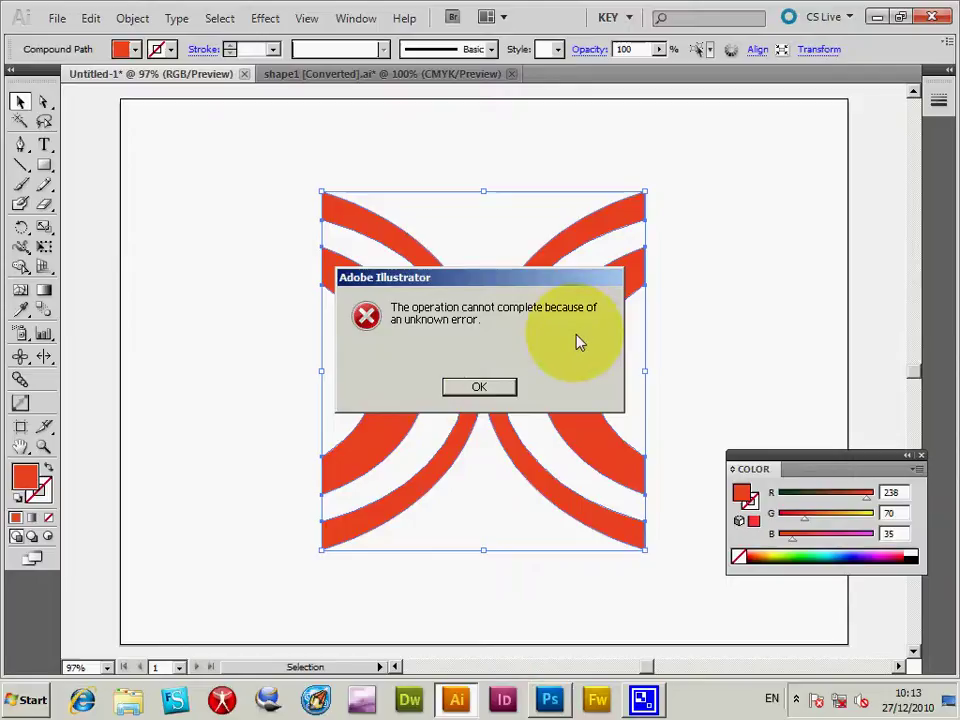
pyautogui.click(495, 388)
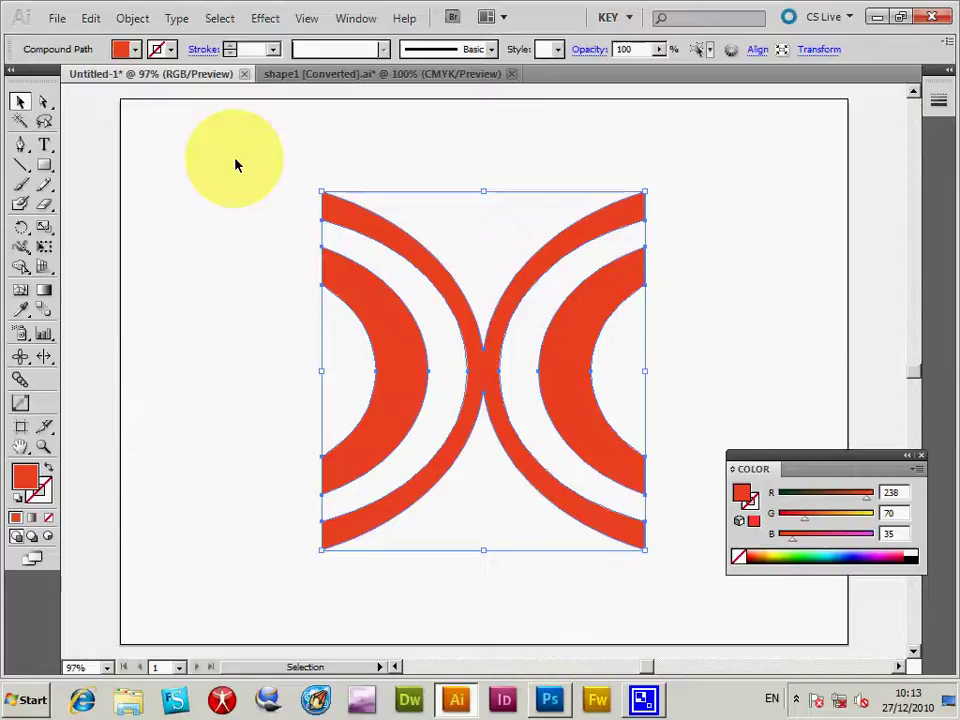
# - Reselect the red compound shape in Untitled-1 and bring up the File menu
pyautogui.click(236, 165)
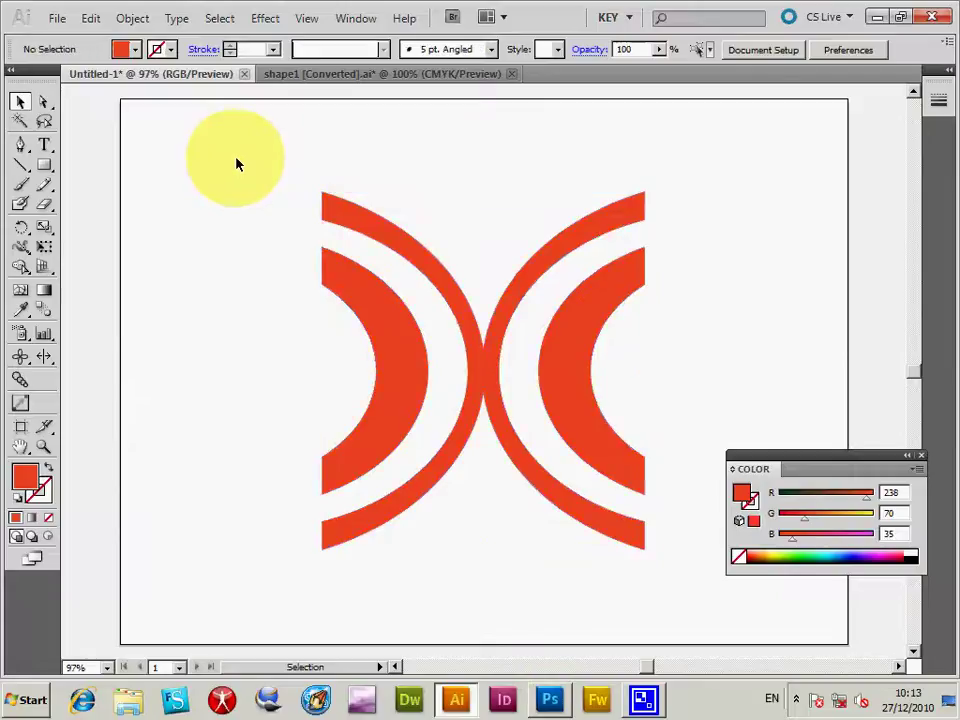
pyautogui.click(370, 222)
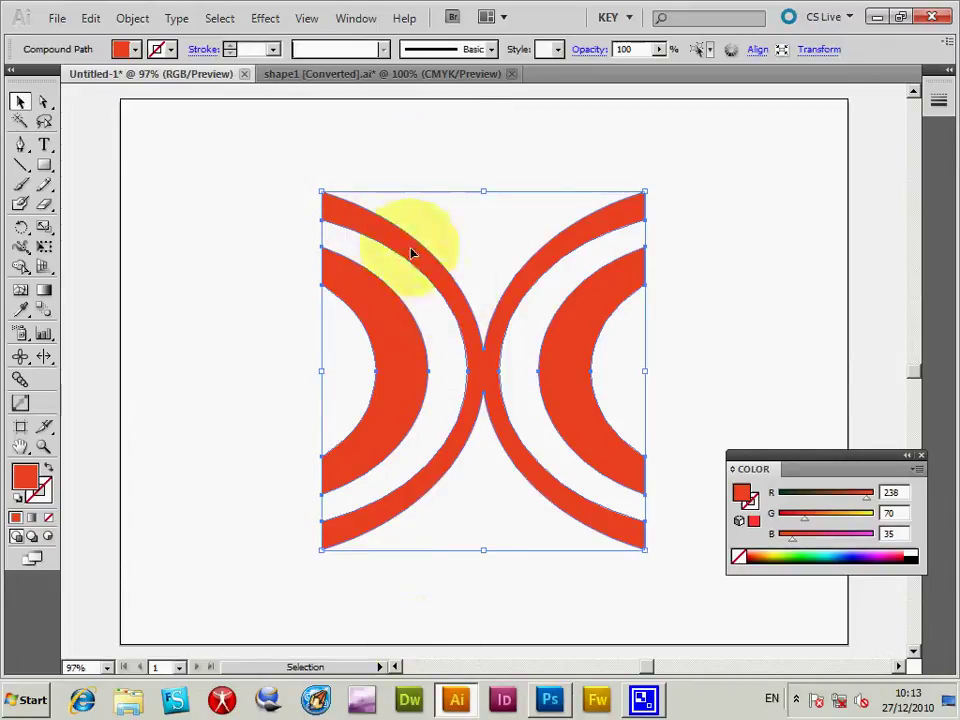
pyautogui.click(310, 171)
pyautogui.click(366, 233)
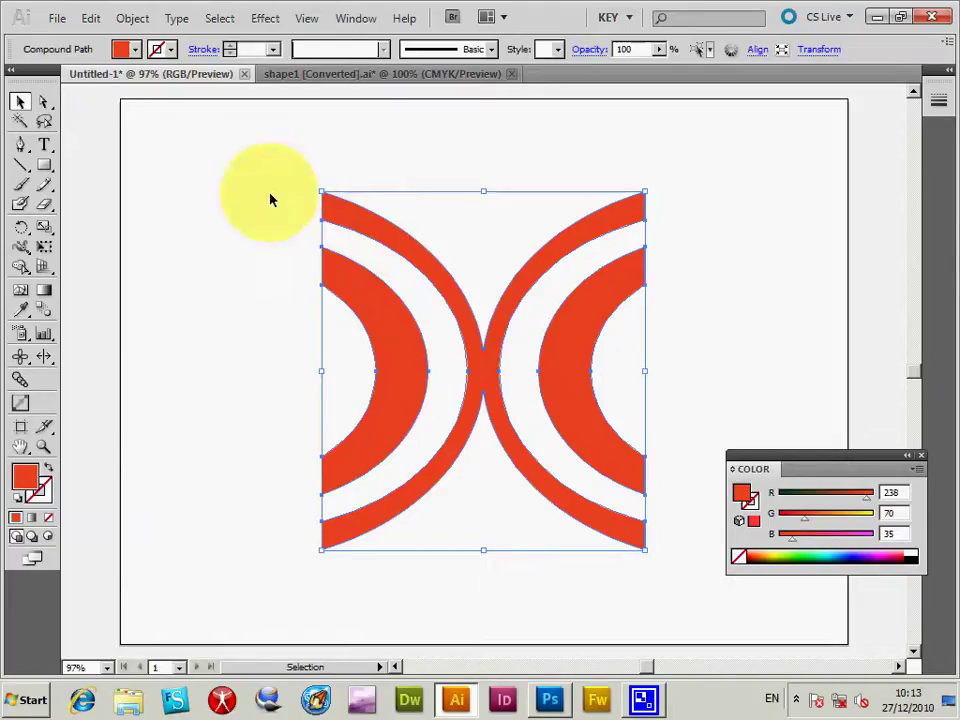
pyautogui.click(57, 18)
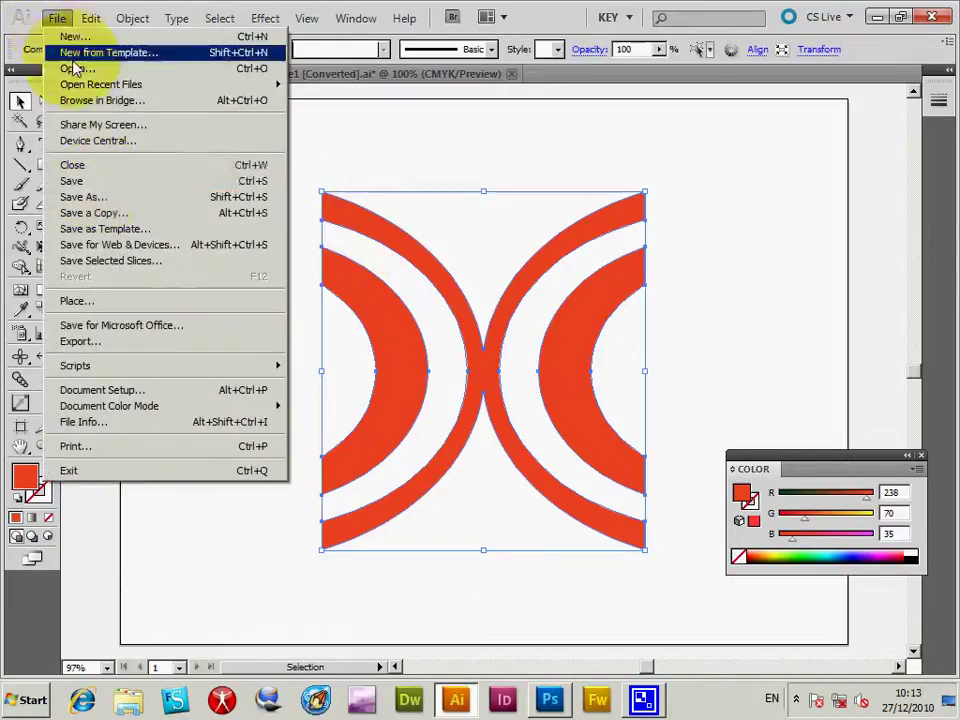
# - Save the red arcs document as shape2.ai in OSX with Illustrator CS5 options
pyautogui.click(104, 200)
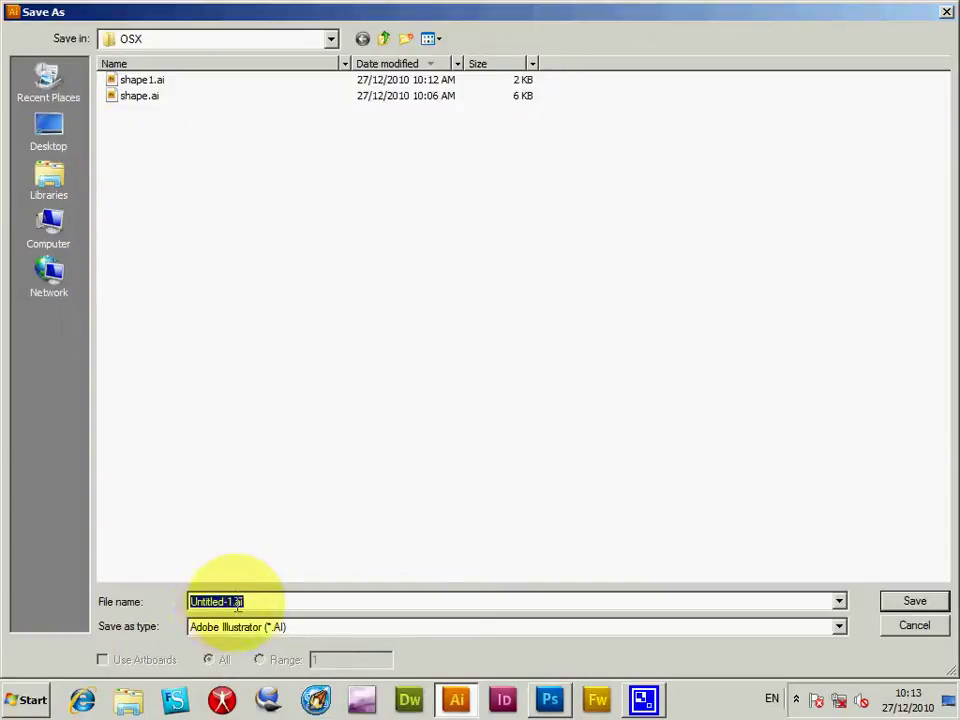
pyautogui.moveTo(232, 601); pyautogui.dragTo(121, 556)
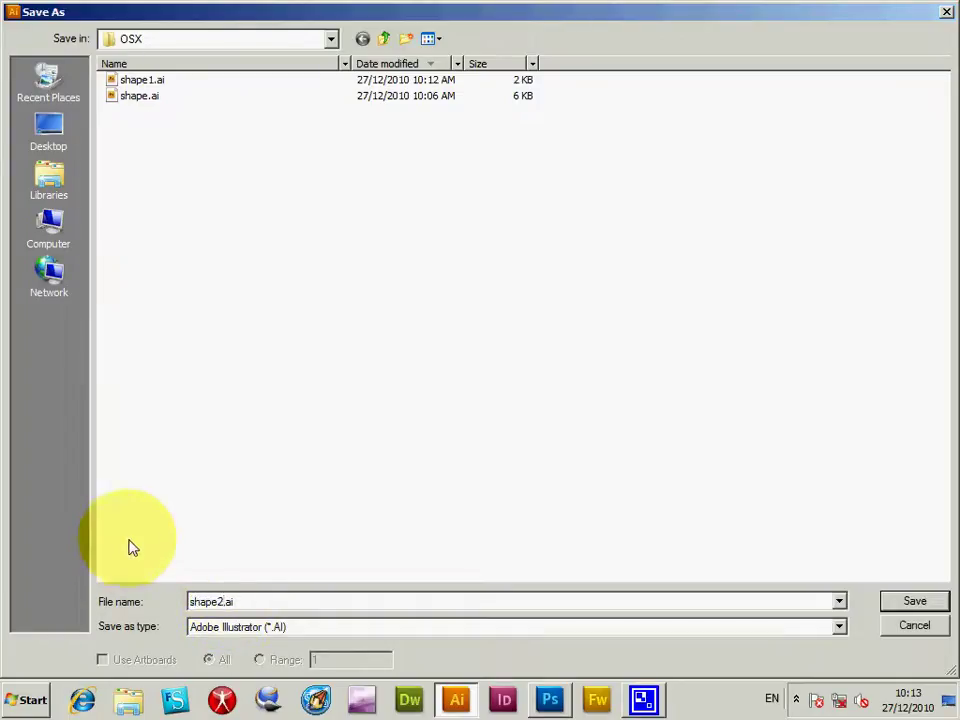
pyautogui.click(927, 605)
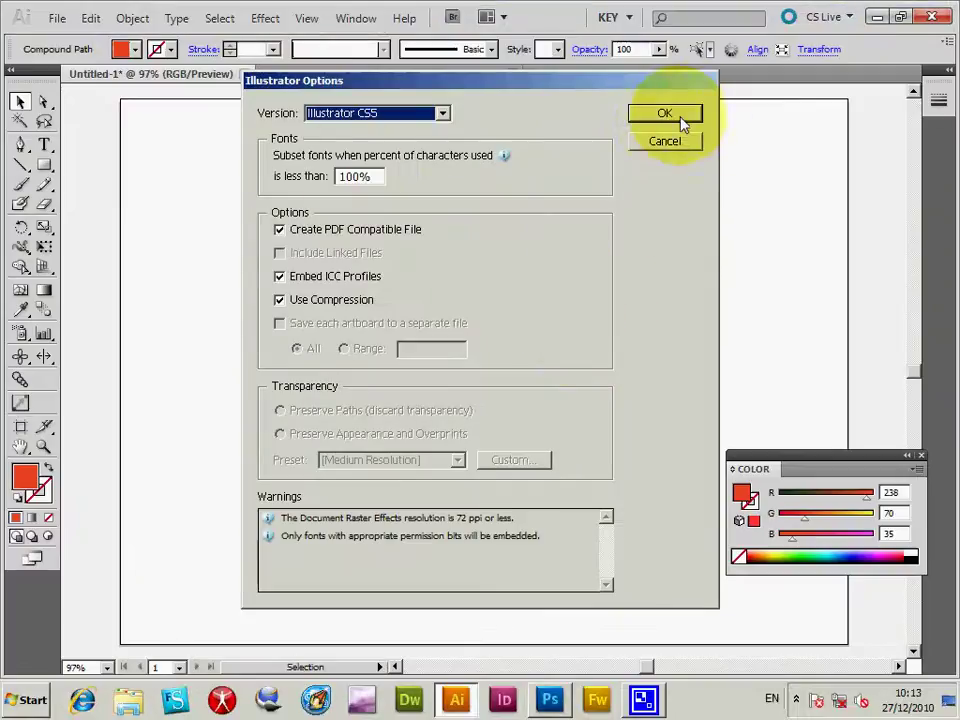
pyautogui.click(678, 119)
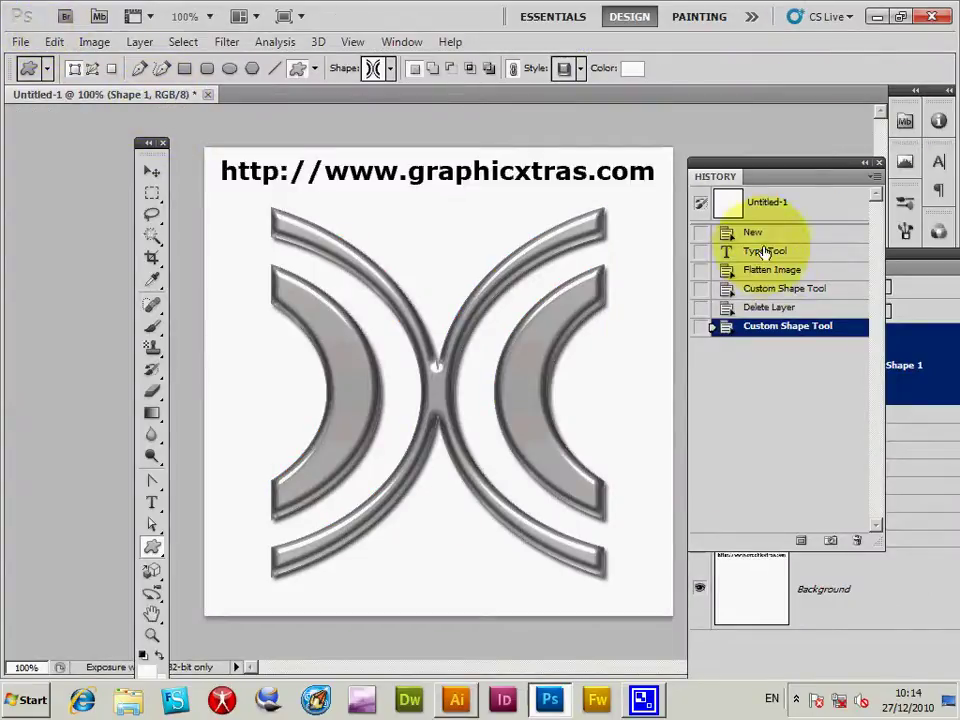
# - Revert to the Flatten Image history state and place shape2.ai from the OSX folder
pyautogui.click(777, 288)
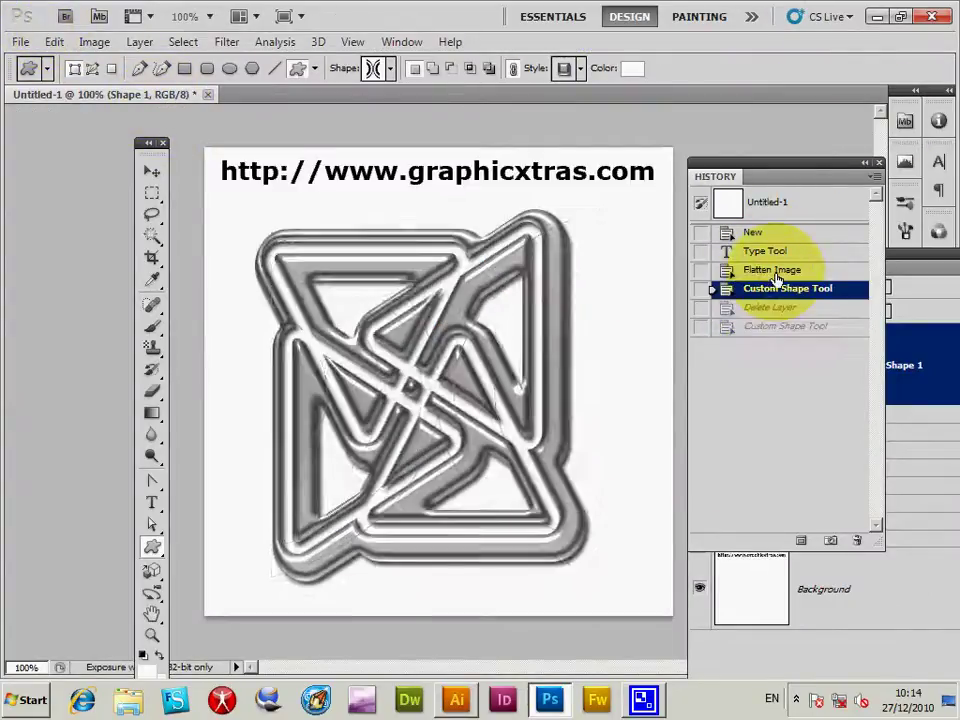
pyautogui.click(776, 269)
pyautogui.click(24, 42)
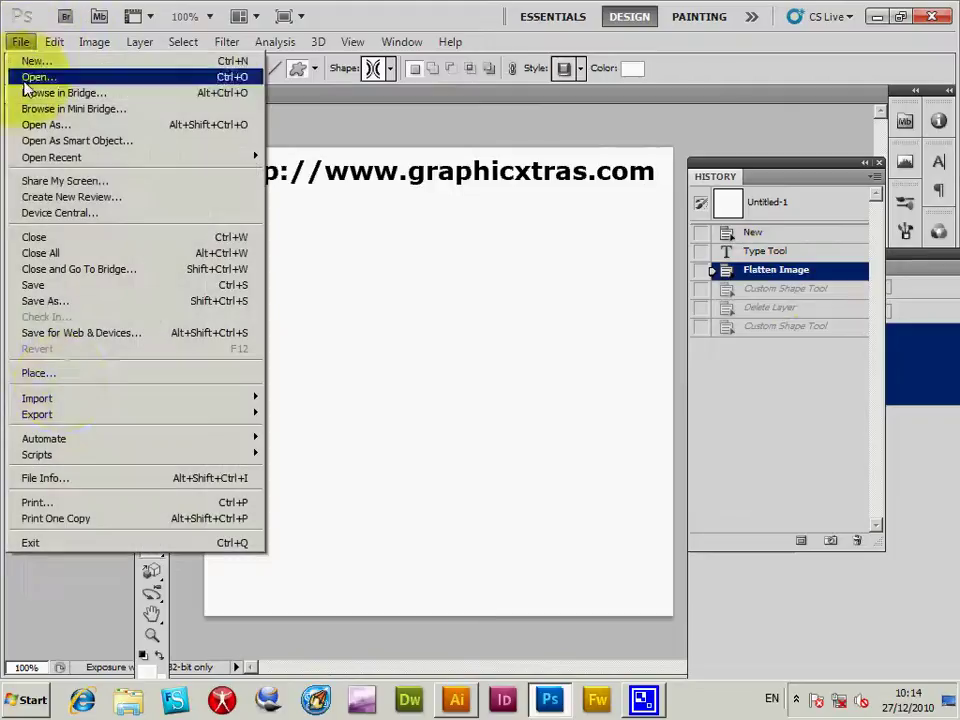
pyautogui.click(80, 384)
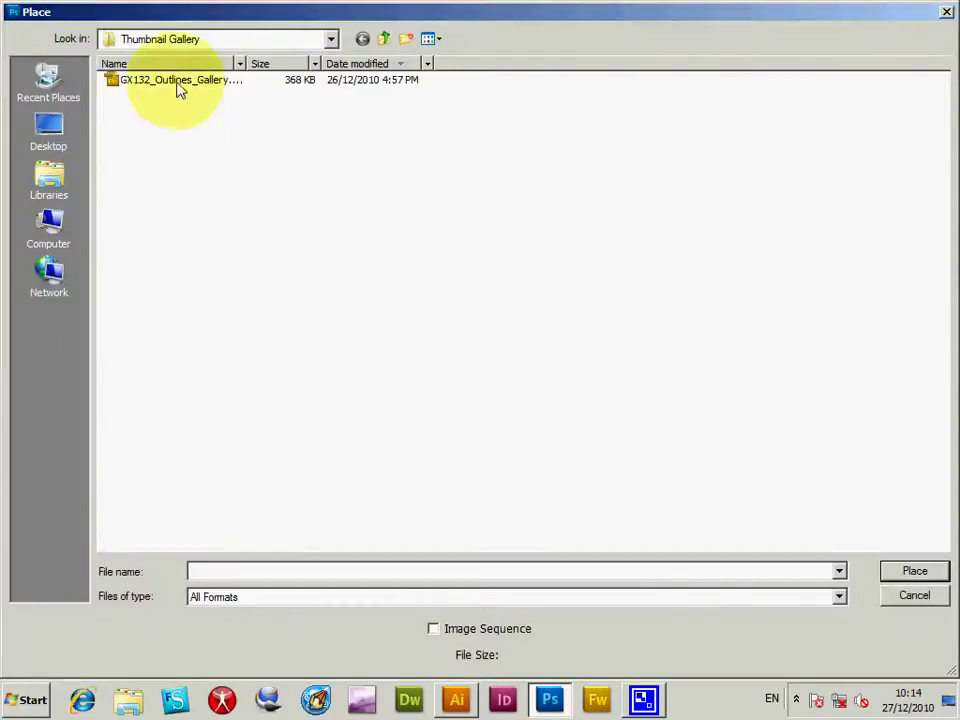
pyautogui.click(172, 42)
pyautogui.click(140, 119)
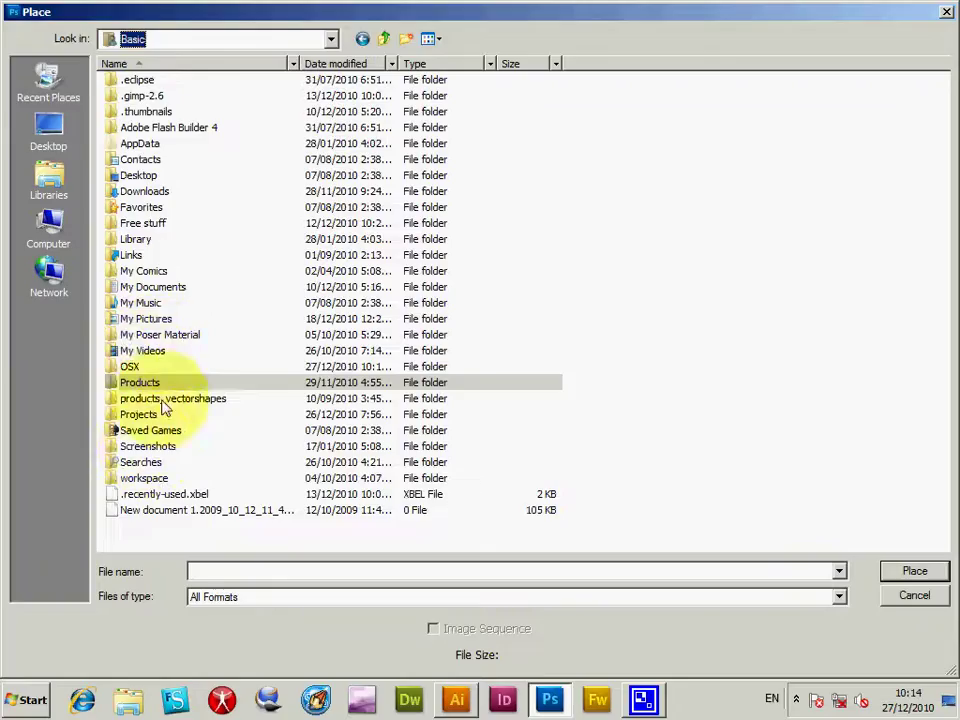
pyautogui.click(134, 367)
pyautogui.doubleClick(134, 368)
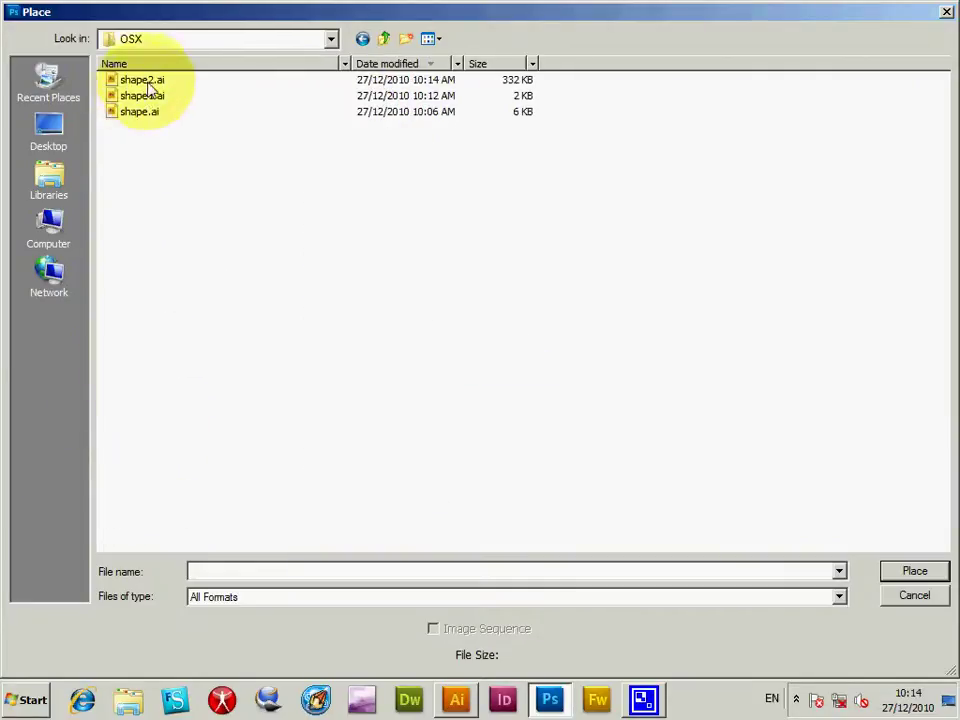
pyautogui.click(150, 82)
pyautogui.click(914, 571)
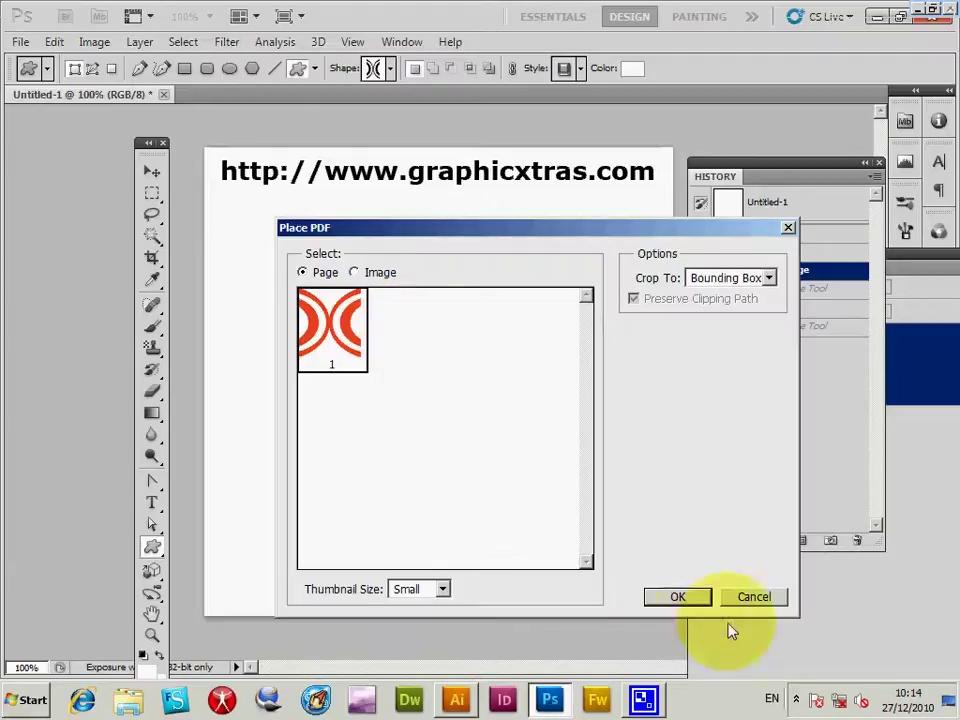
# - Place page 1 of shape2.ai, scale, move and rotate it about 51.6°, then delete it
pyautogui.click(680, 598)
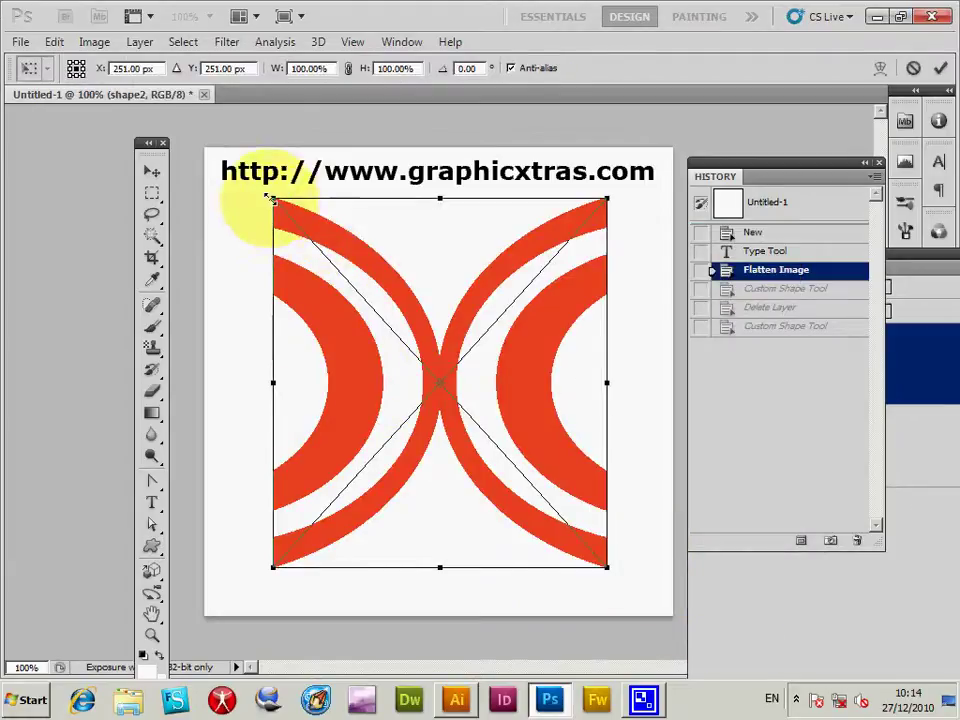
pyautogui.moveTo(271, 198); pyautogui.dragTo(446, 364)
pyautogui.moveTo(482, 398); pyautogui.dragTo(288, 258)
pyautogui.moveTo(420, 219); pyautogui.dragTo(709, 516)
pyautogui.press('u')
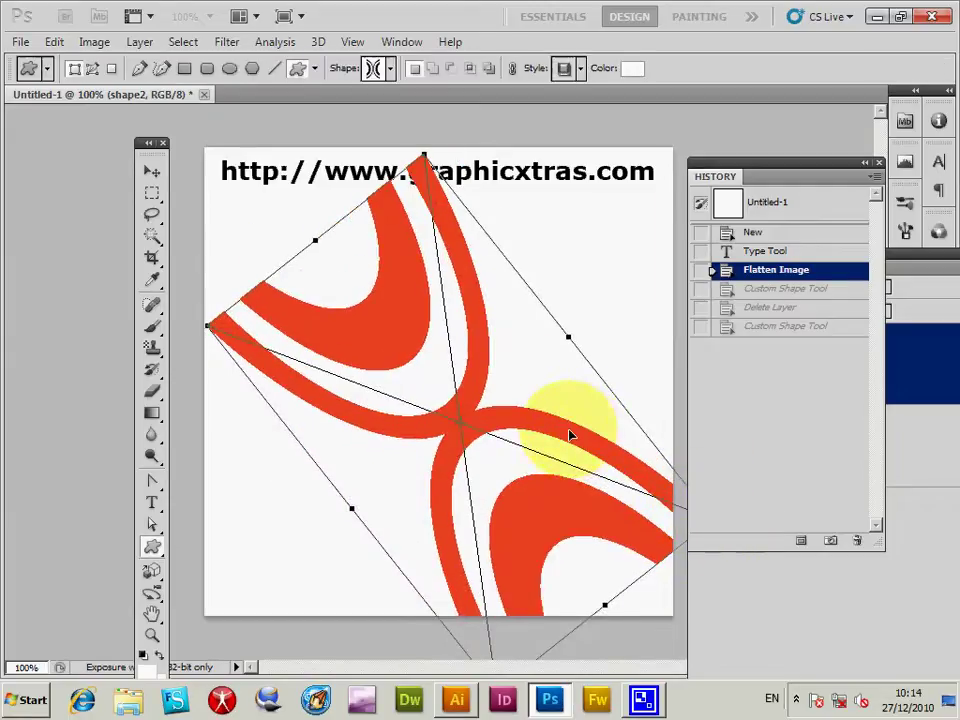
pyautogui.press('Return')
pyautogui.press('Delete')
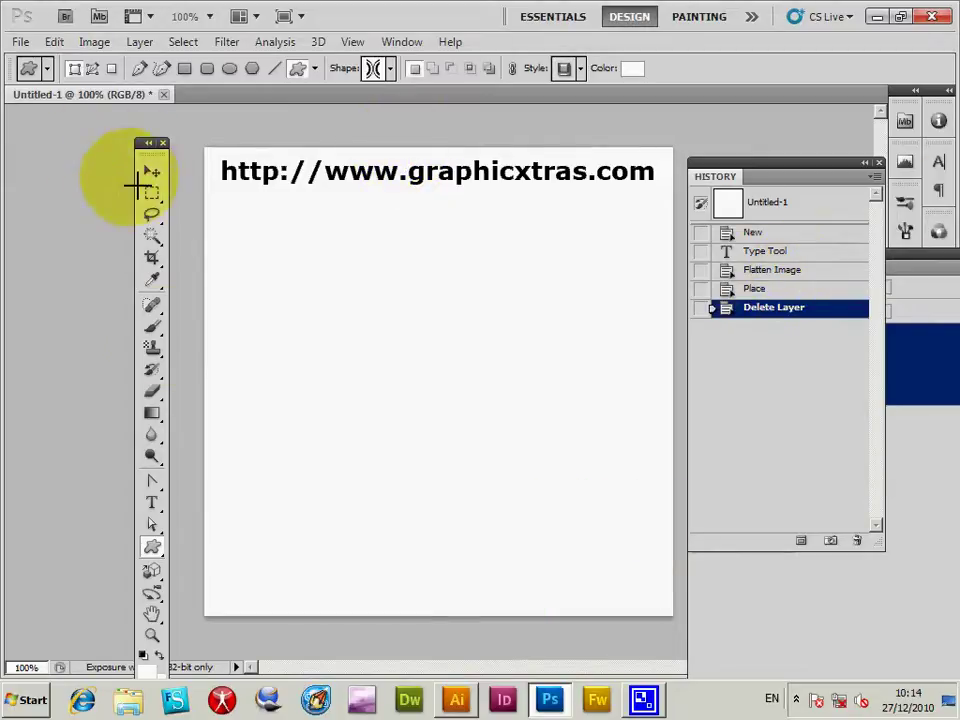
# - Draw the stacked-lines custom shape below the URL and copy its path
pyautogui.click(391, 68)
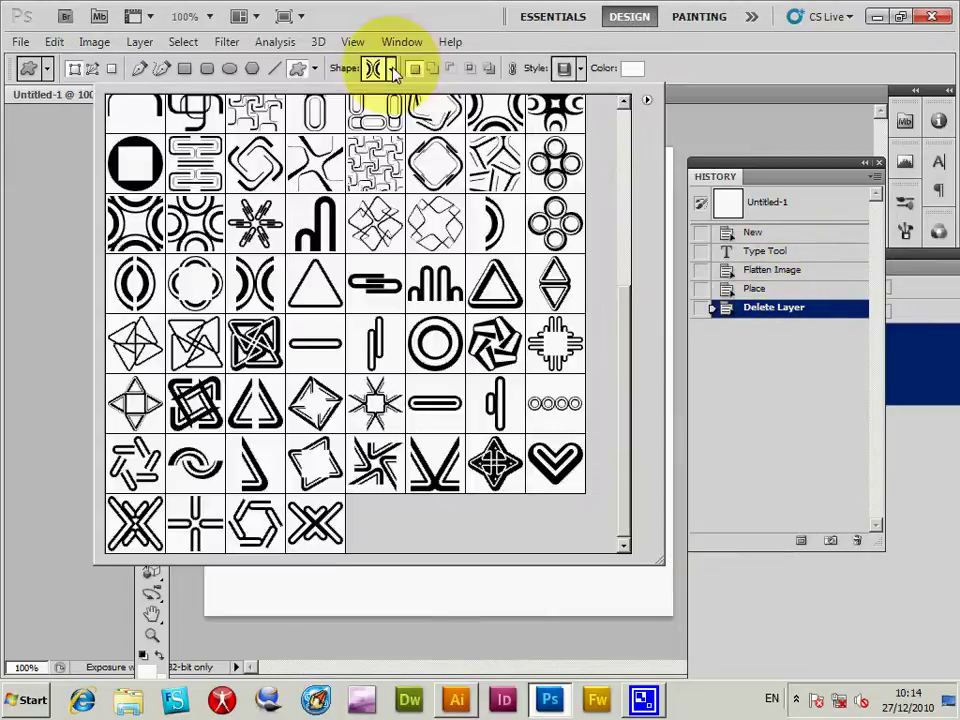
pyautogui.click(196, 163)
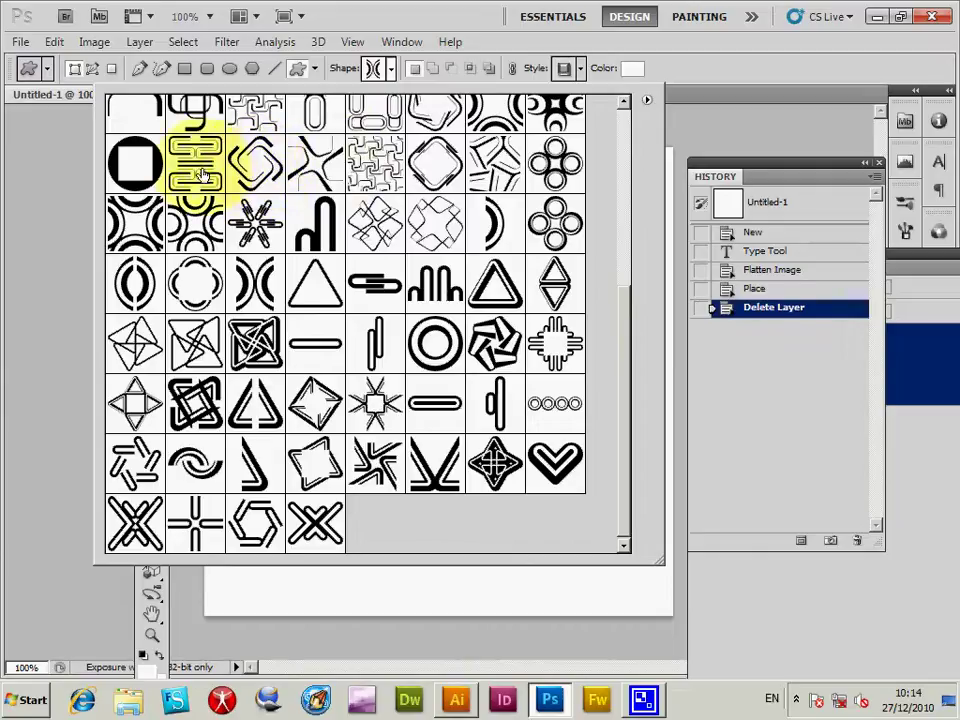
pyautogui.click(22, 175)
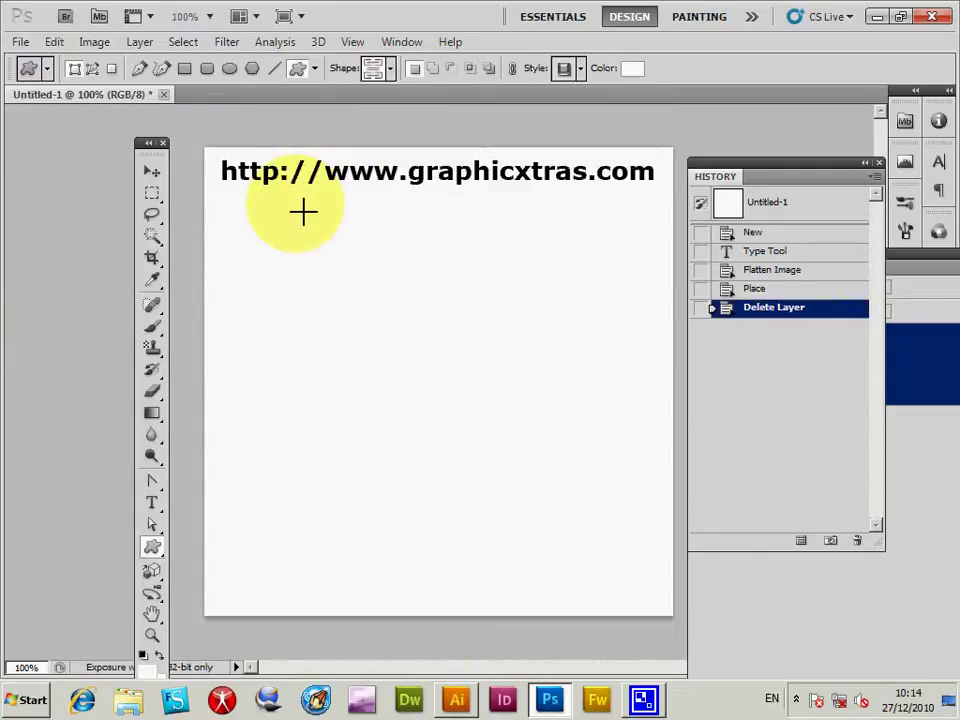
pyautogui.moveTo(300, 207); pyautogui.dragTo(549, 577)
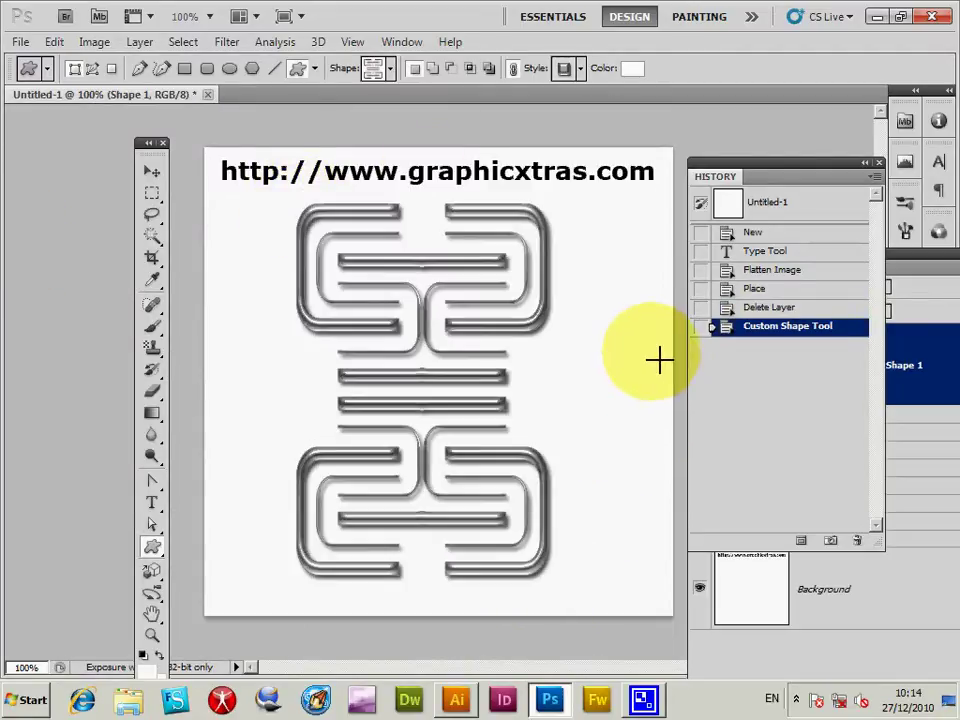
pyautogui.click(54, 41)
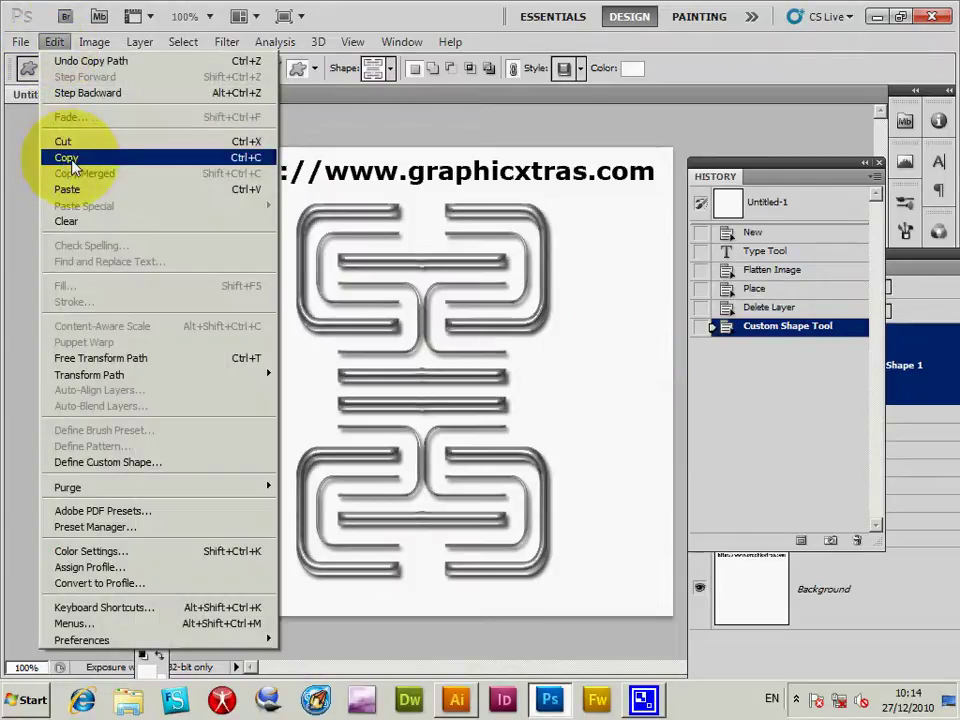
pyautogui.click(68, 160)
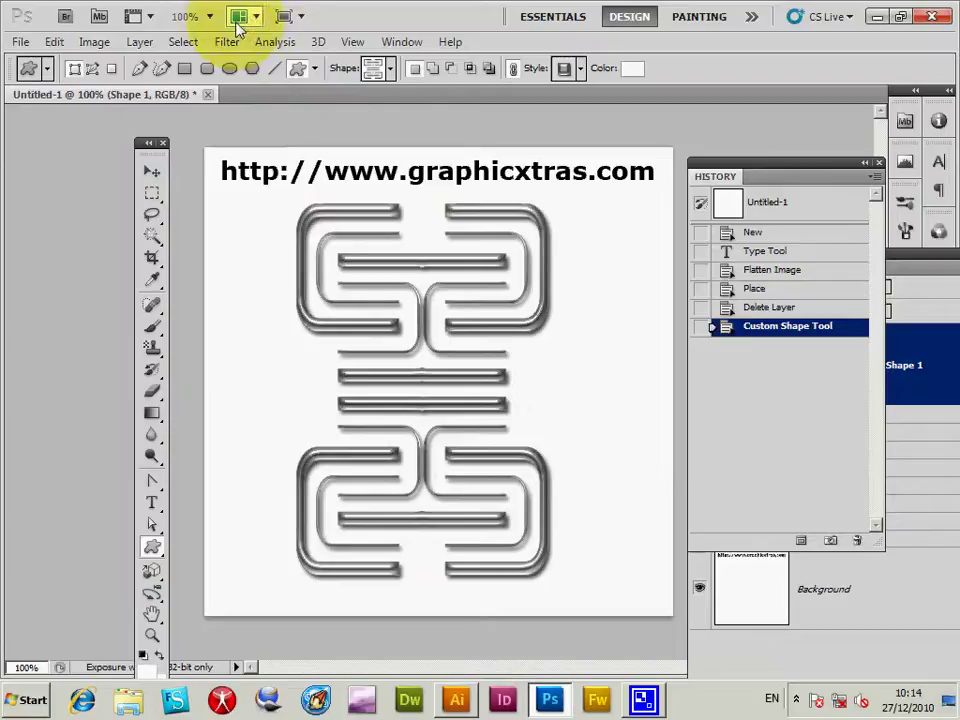
# - In Illustrator, replace the red shape in shape2.ai with the pasted Photoshop path
pyautogui.hotkey('alt', 'Tab')
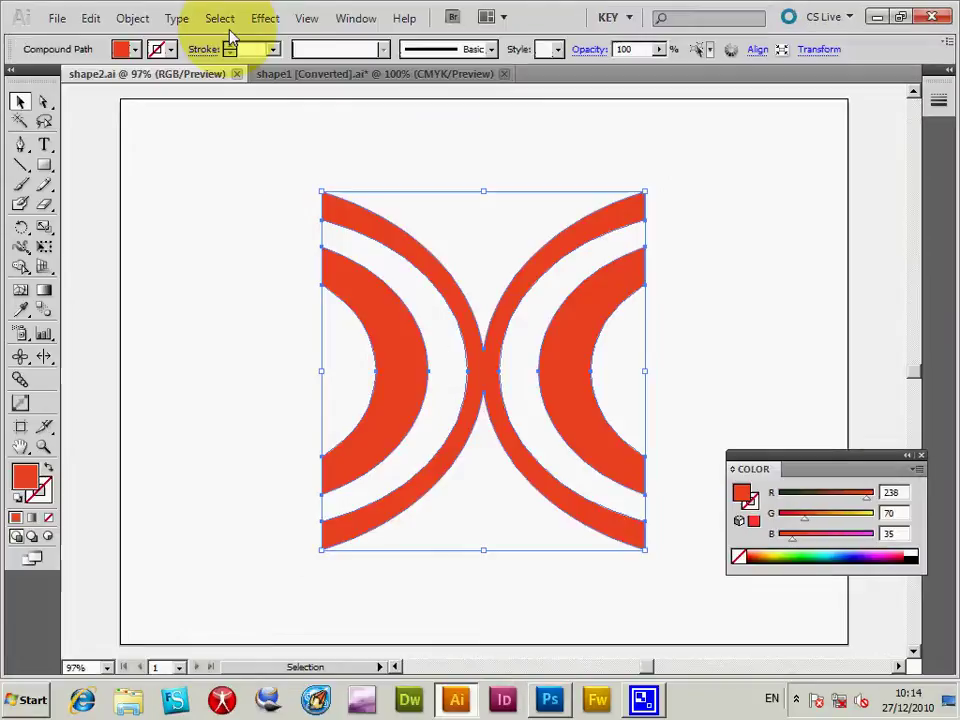
pyautogui.press('Delete')
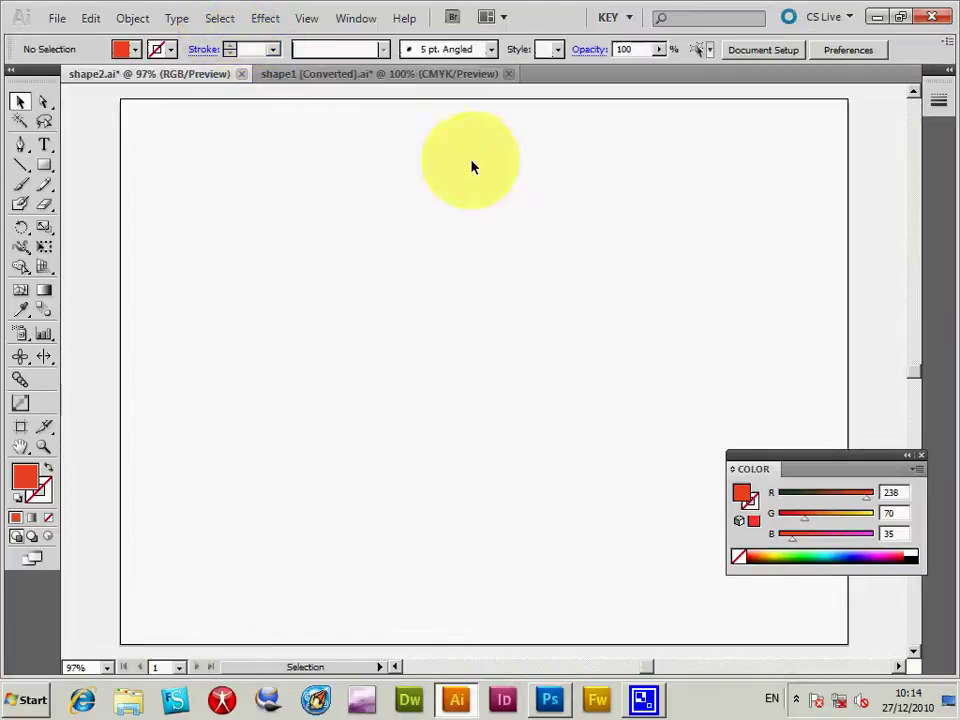
pyautogui.hotkey('ctrl', 'v')
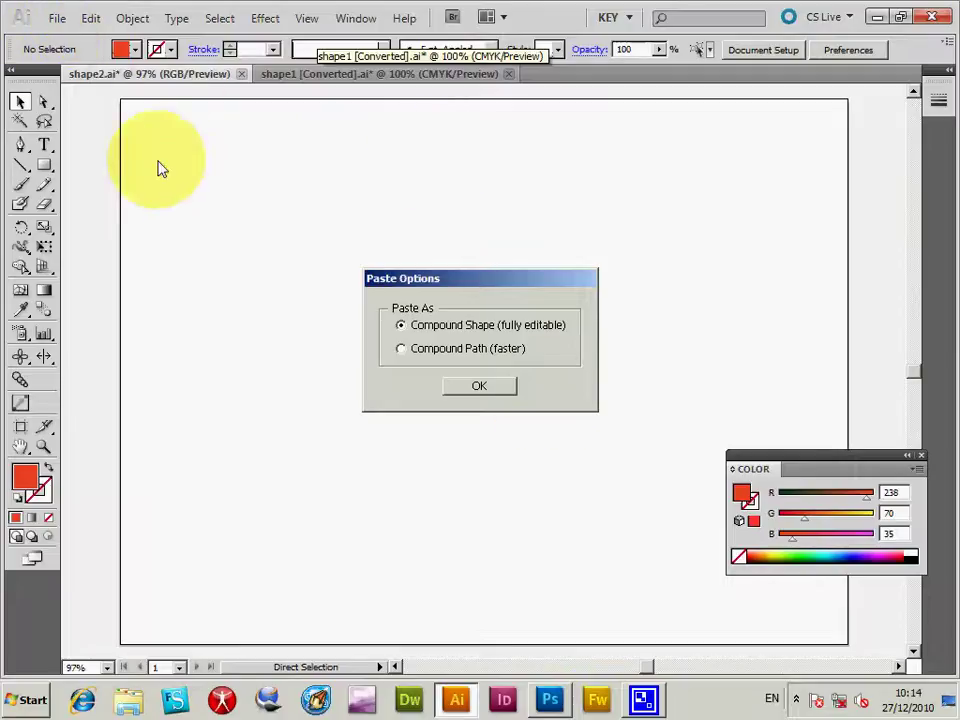
pyautogui.click(490, 387)
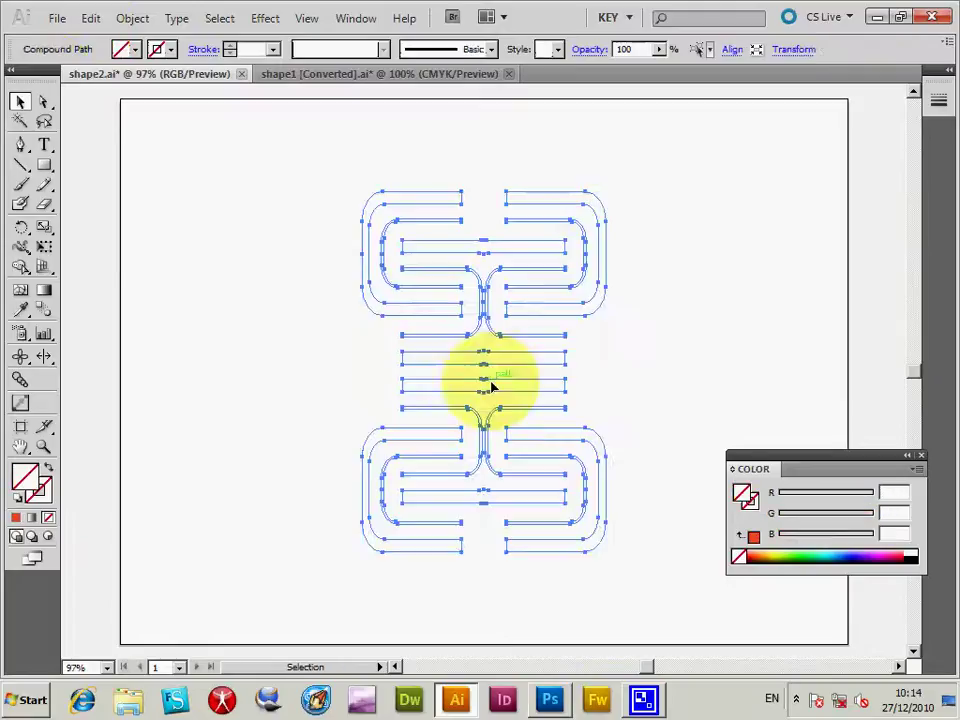
# - Check the shape1 document, then return to shape2.ai
pyautogui.click(90, 20)
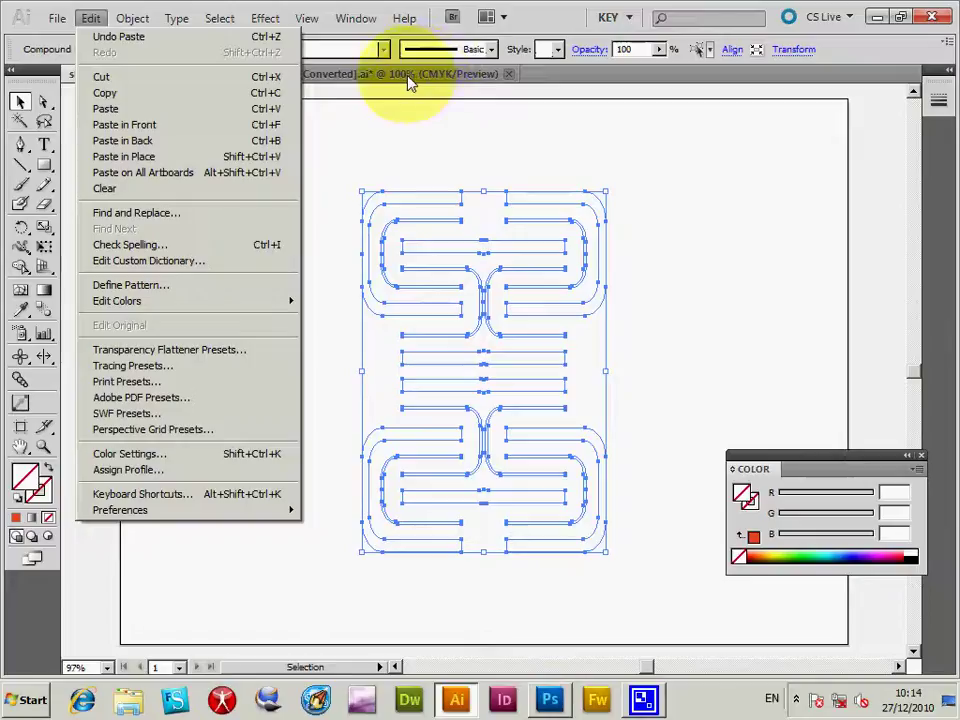
pyautogui.click(435, 80)
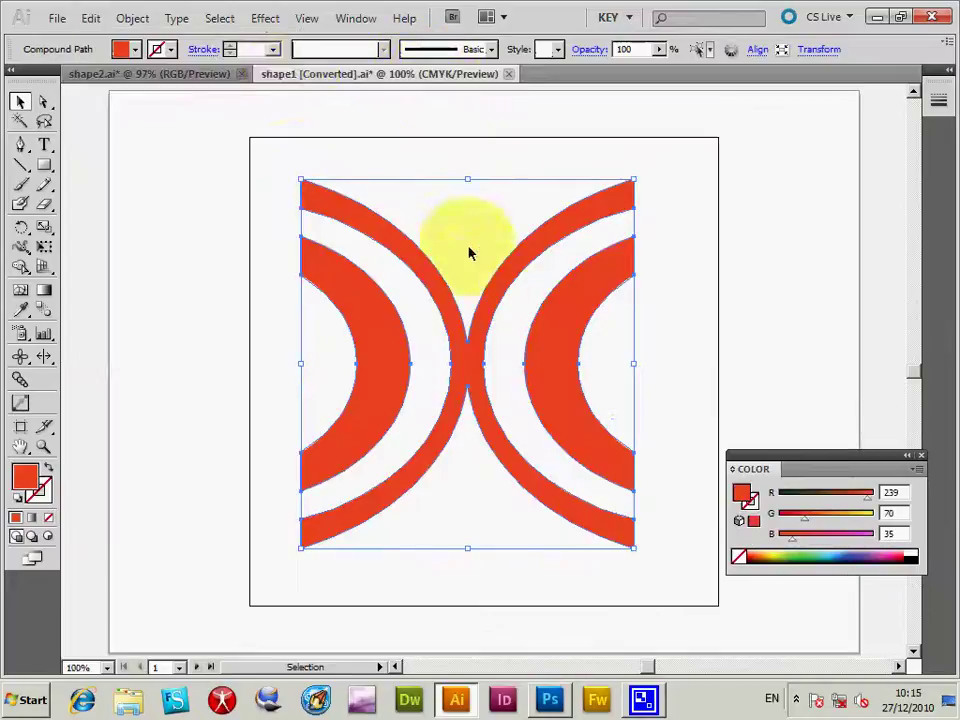
pyautogui.click(146, 73)
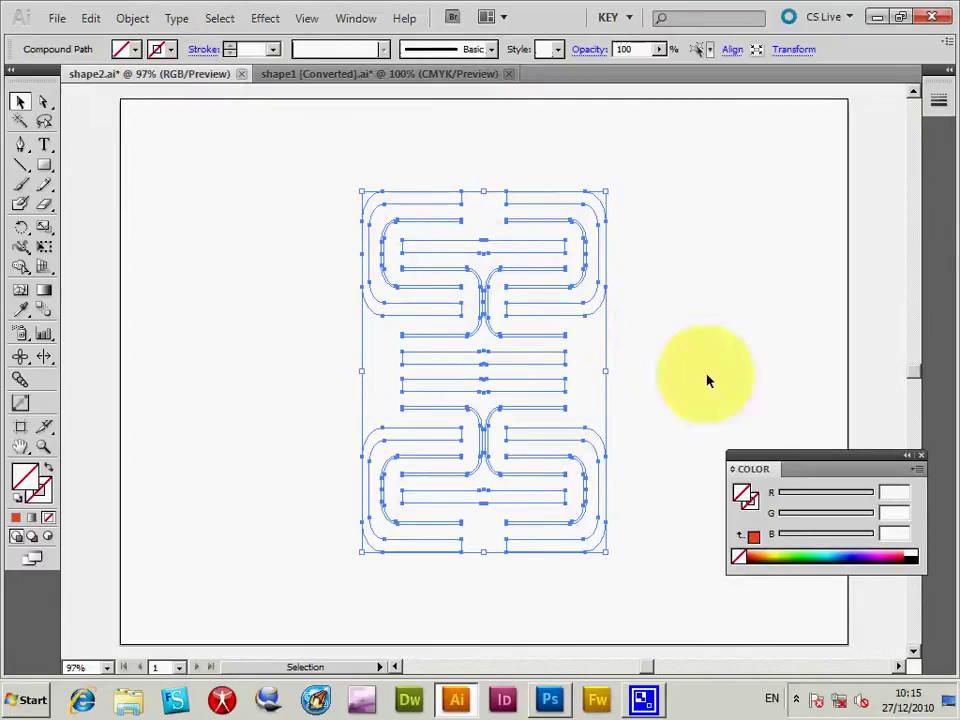
# - Fill the pasted compound path red and distort it into a slanted perspective
pyautogui.click(746, 558)
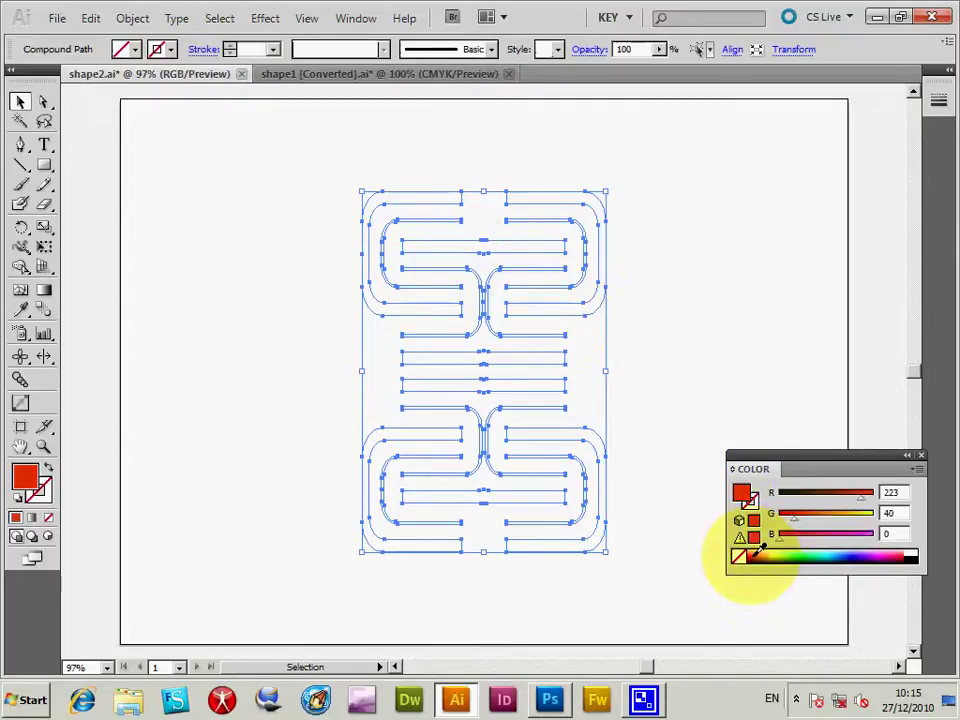
pyautogui.click(615, 295)
pyautogui.click(596, 300)
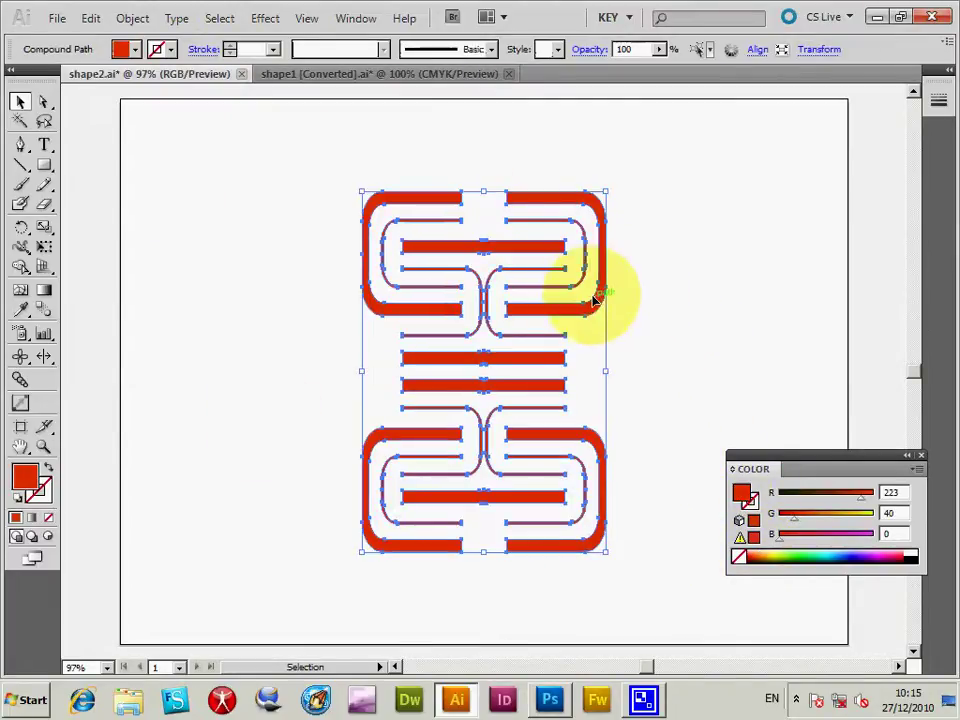
pyautogui.click(45, 249)
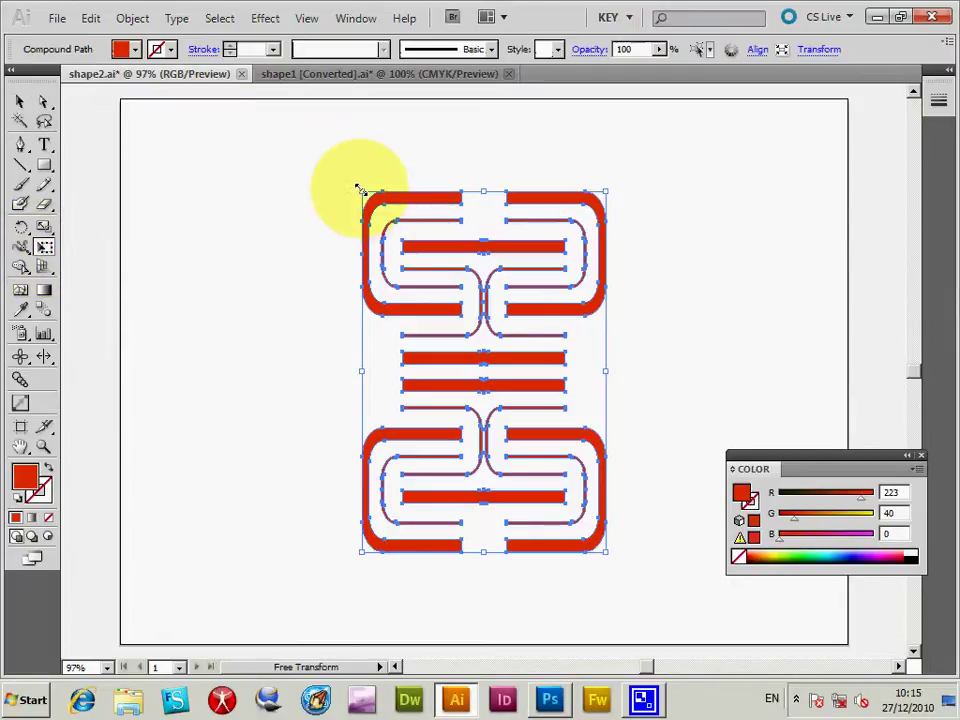
pyautogui.moveTo(360, 188); pyautogui.dragTo(463, 150)
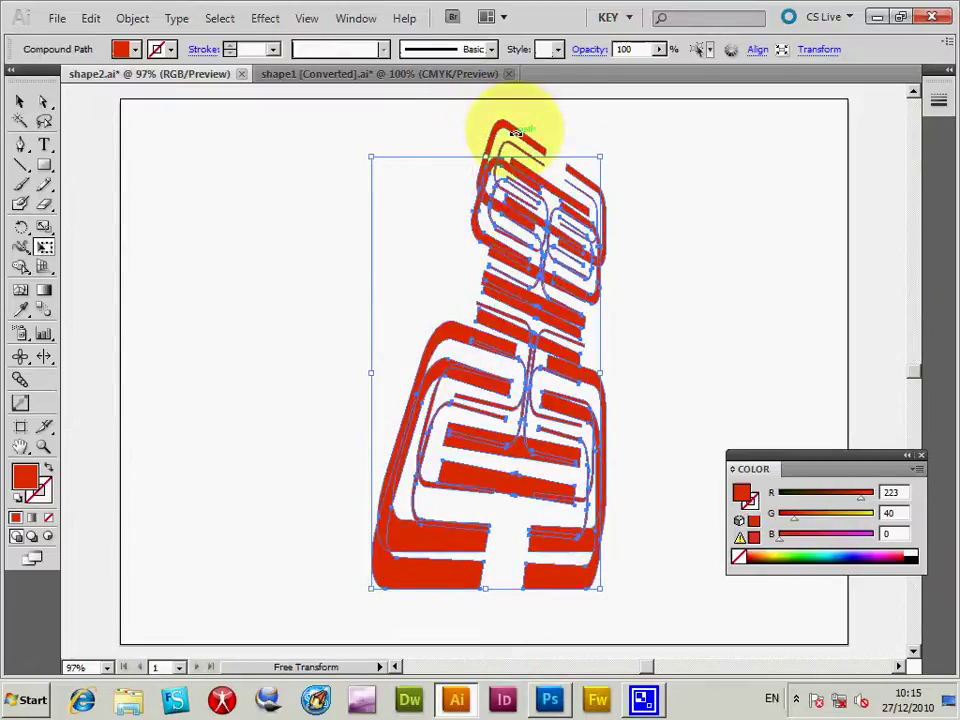
# - Make a black offset copy as a shadow, then select all the red and black artwork
pyautogui.click(20, 103)
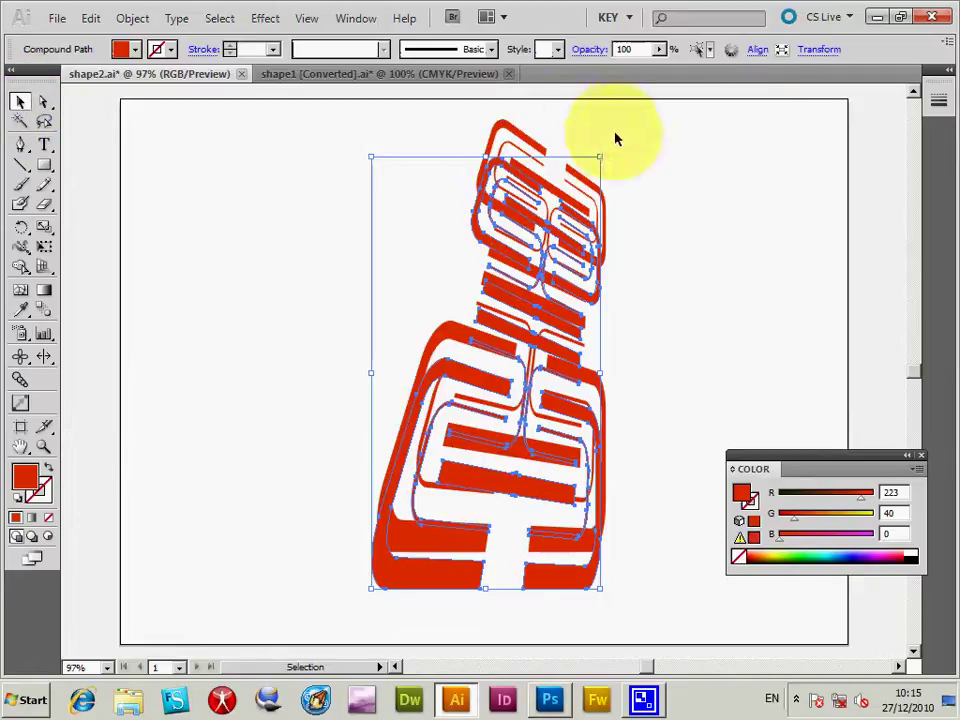
pyautogui.click(520, 122)
pyautogui.click(912, 556)
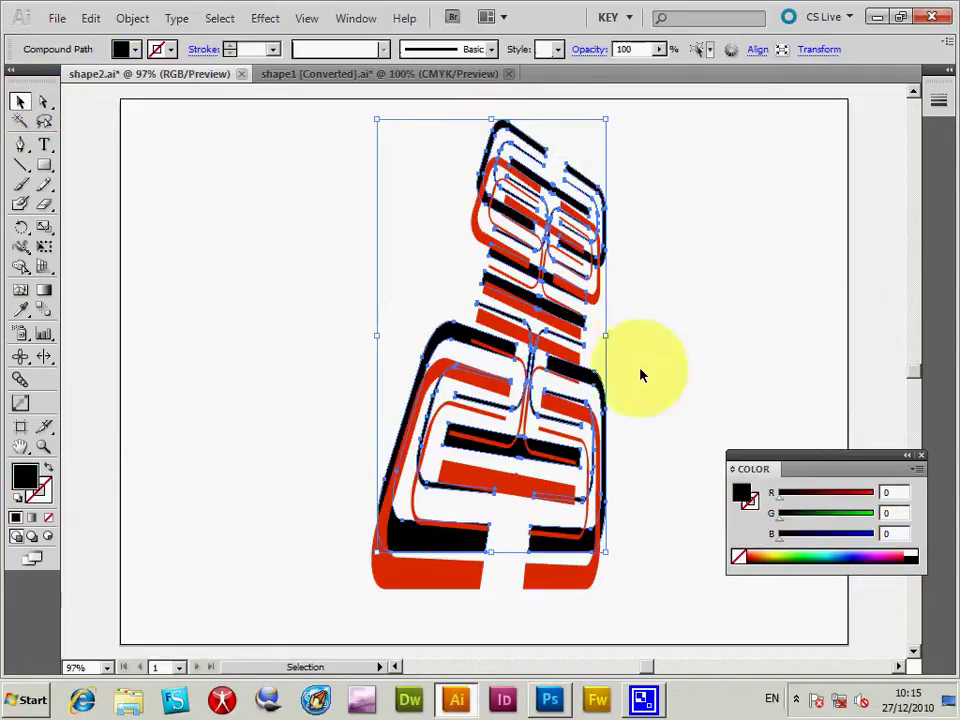
pyautogui.moveTo(553, 574); pyautogui.dragTo(568, 540)
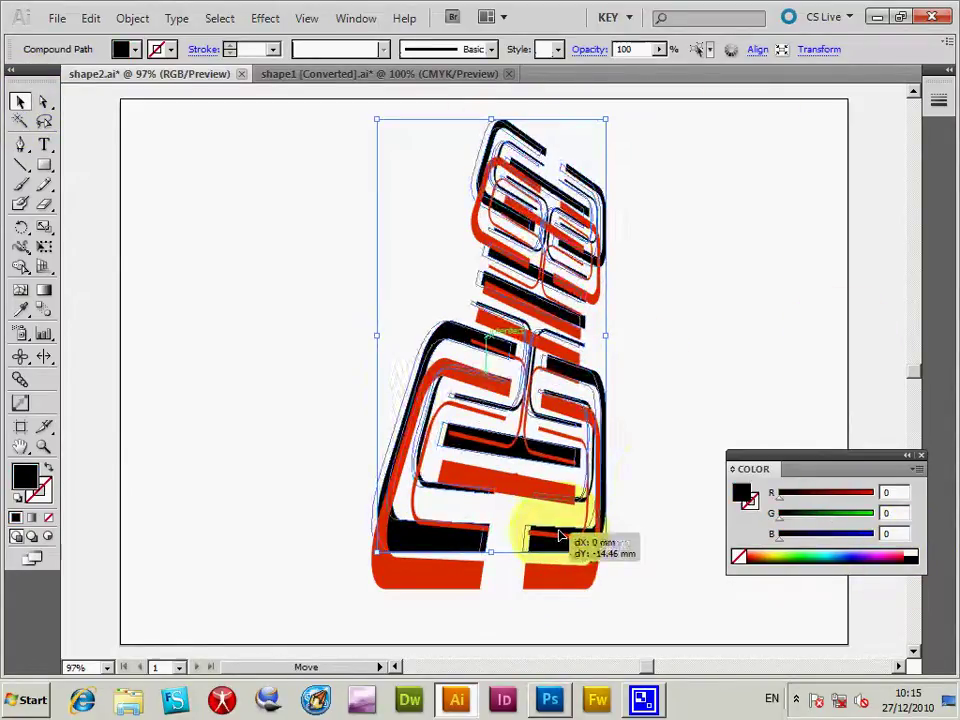
pyautogui.click(658, 374)
pyautogui.moveTo(623, 315); pyautogui.dragTo(495, 486)
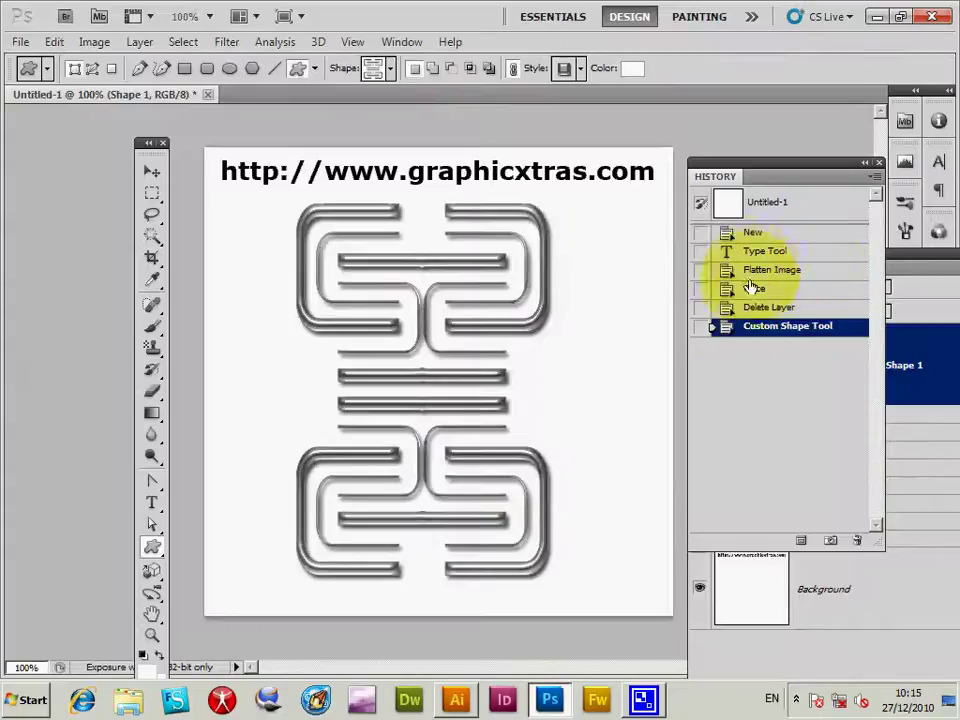
# - Revert to the Delete Layer history state and paste the Illustrator artwork as a Smart Object
pyautogui.click(770, 306)
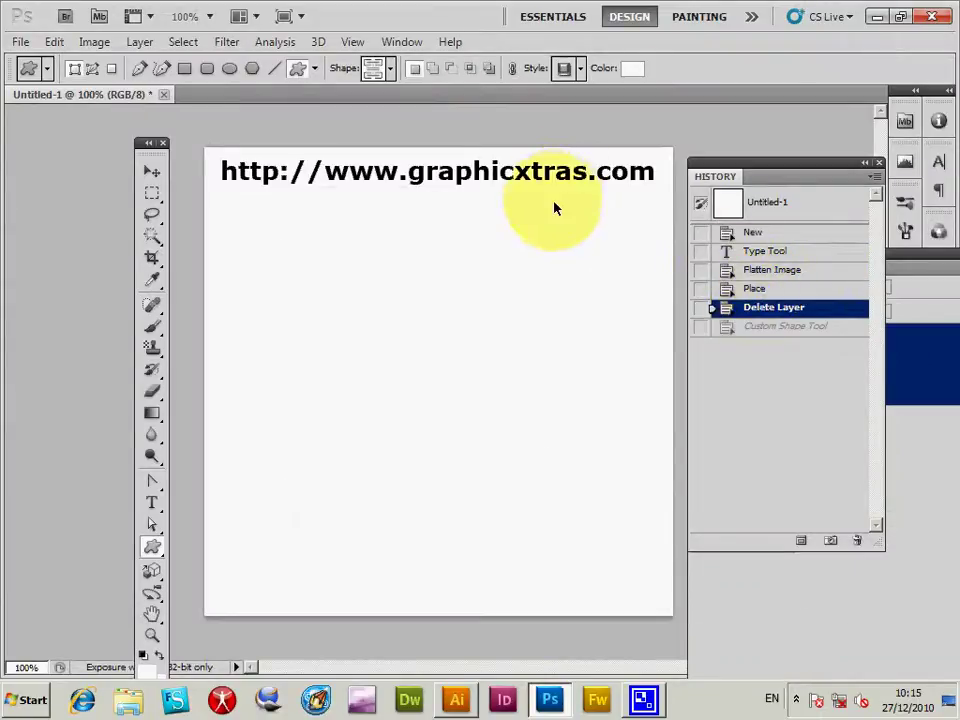
pyautogui.hotkey('ctrl', 'v')
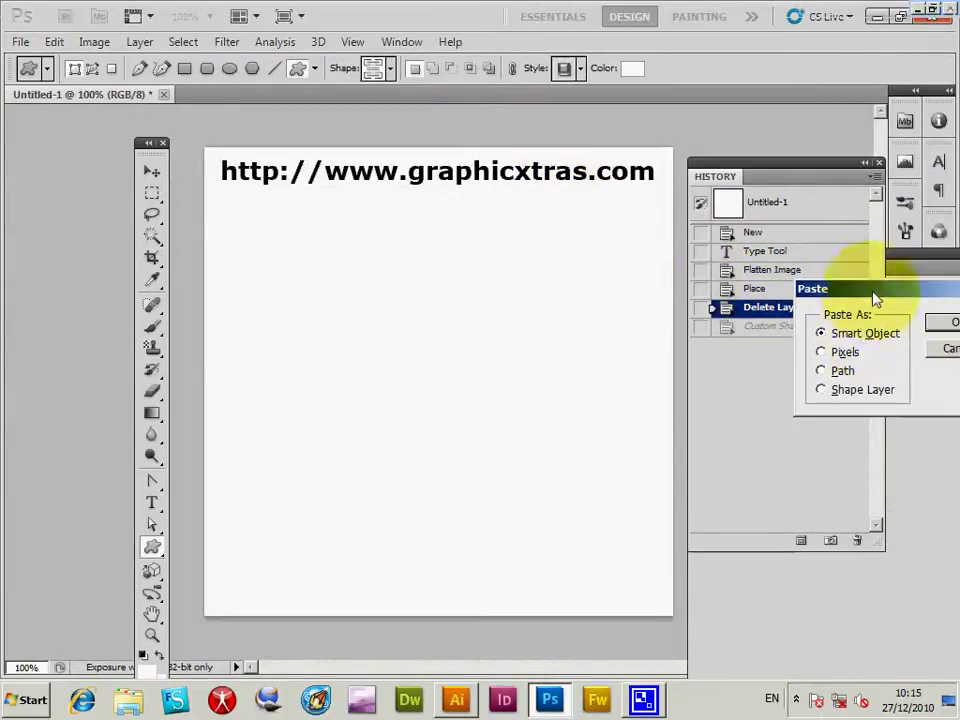
pyautogui.moveTo(875, 298); pyautogui.dragTo(419, 292)
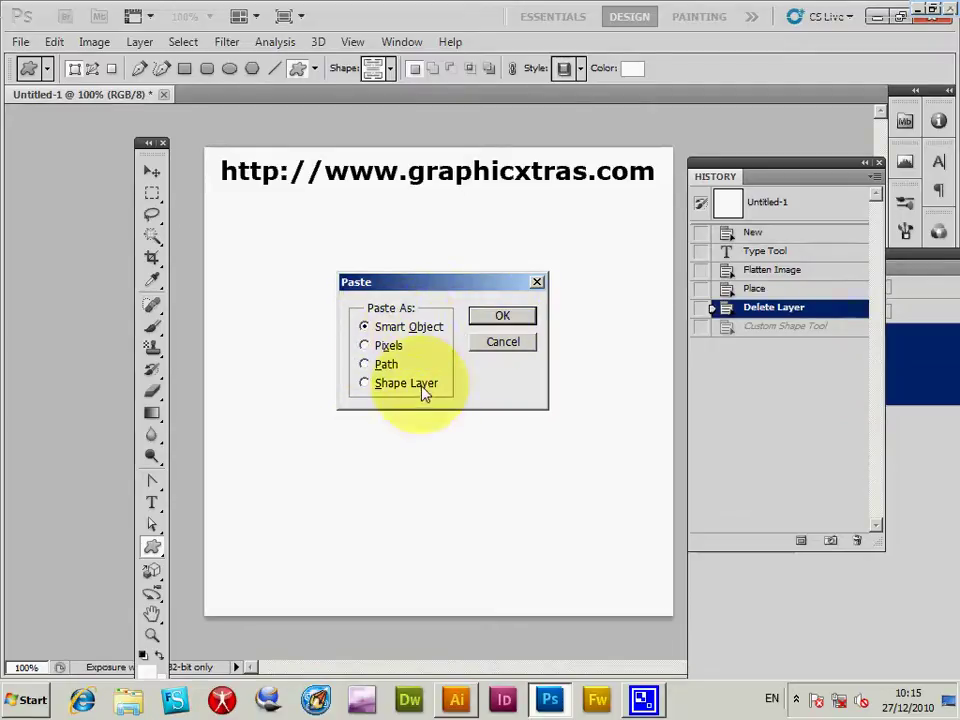
pyautogui.click(502, 318)
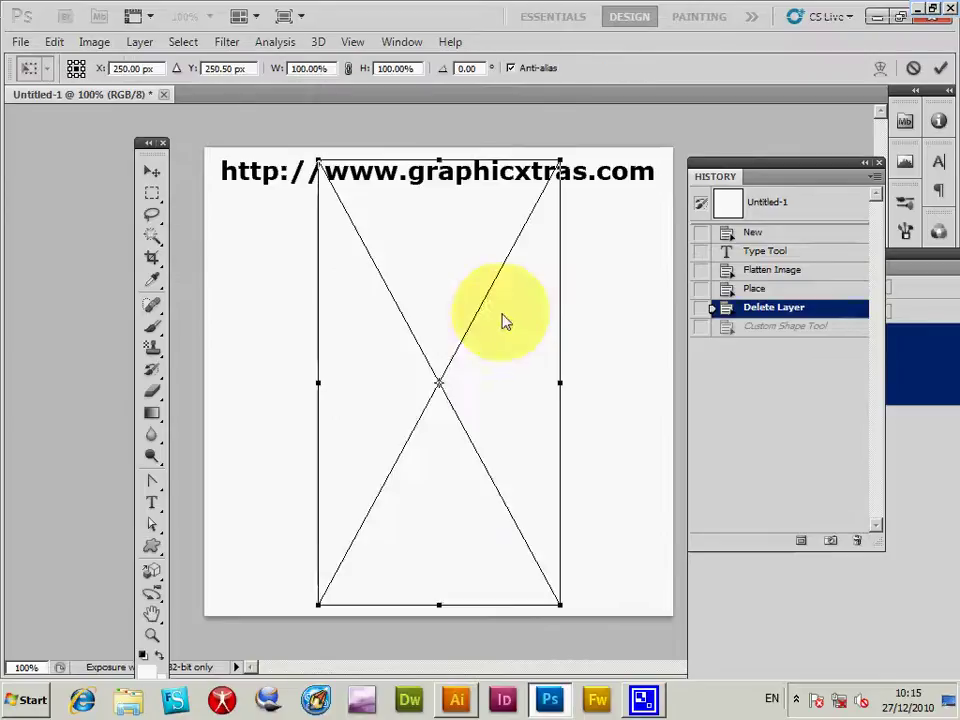
# - Scale the smart object, rotate it about 49° and position it across the page, then commit
pyautogui.moveTo(316, 160); pyautogui.dragTo(358, 244)
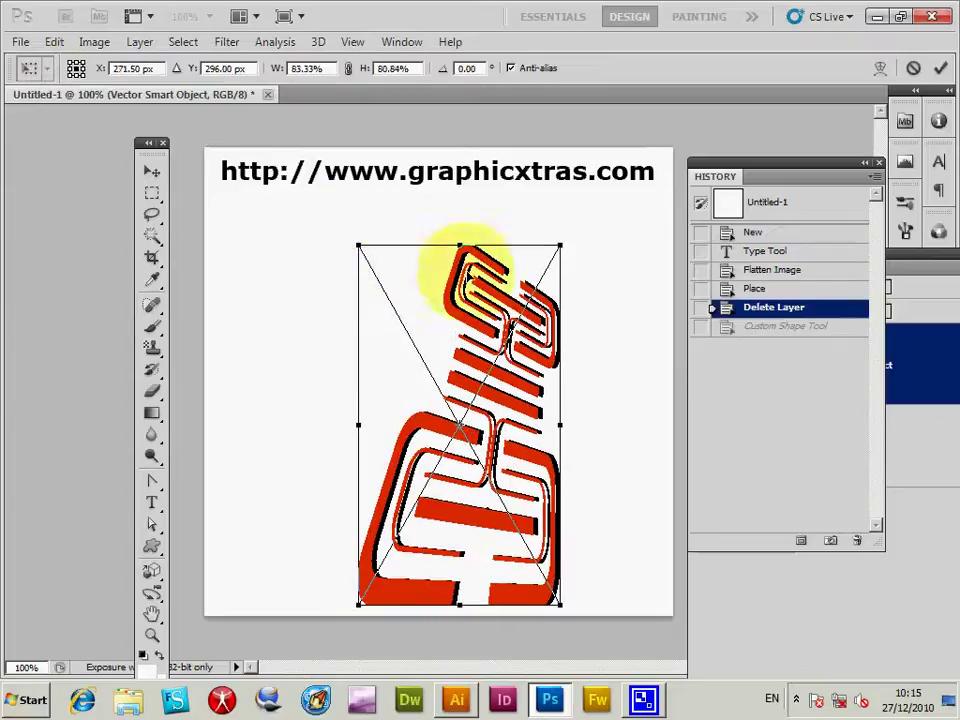
pyautogui.moveTo(456, 261); pyautogui.dragTo(311, 240)
pyautogui.moveTo(429, 214); pyautogui.dragTo(478, 348)
pyautogui.moveTo(412, 305); pyautogui.dragTo(402, 226)
pyautogui.moveTo(523, 284); pyautogui.dragTo(371, 343)
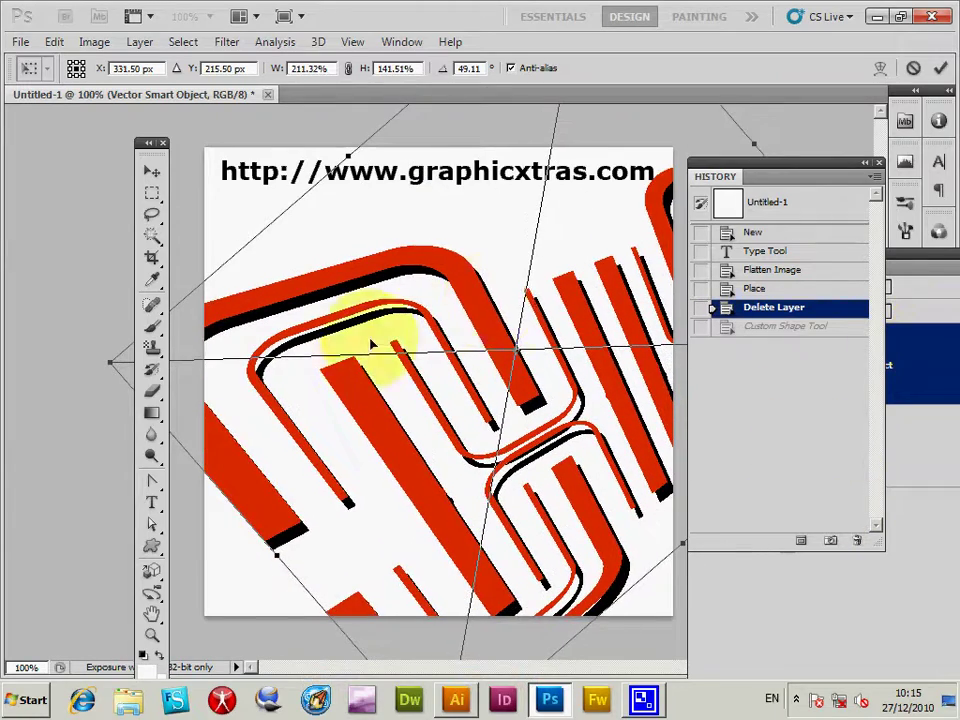
pyautogui.moveTo(481, 307); pyautogui.dragTo(409, 330)
pyautogui.press('Return')
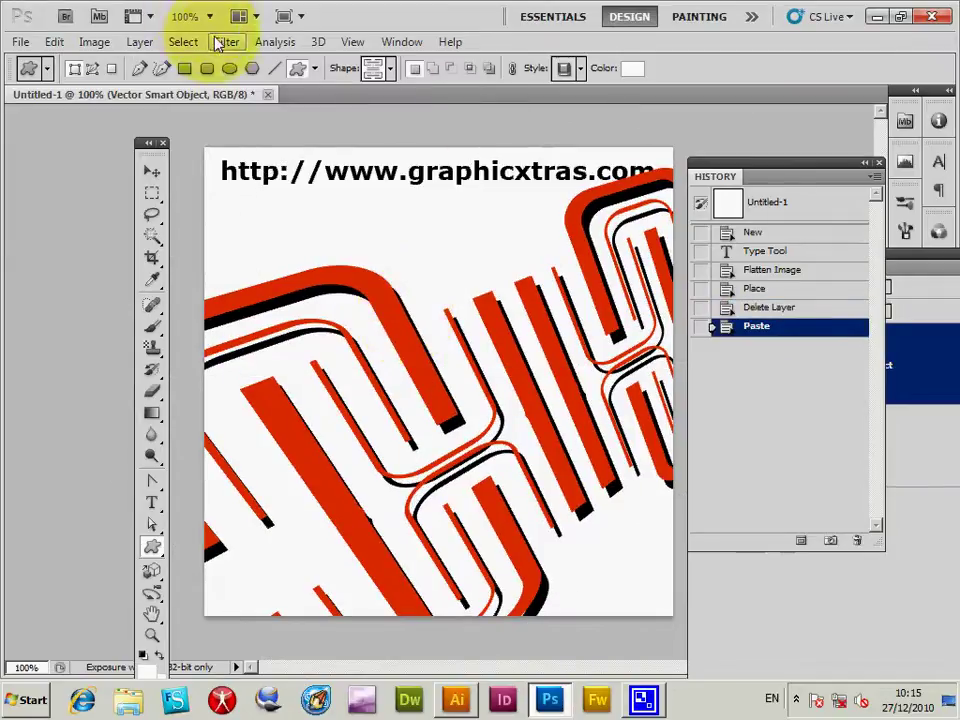
pyautogui.click(228, 43)
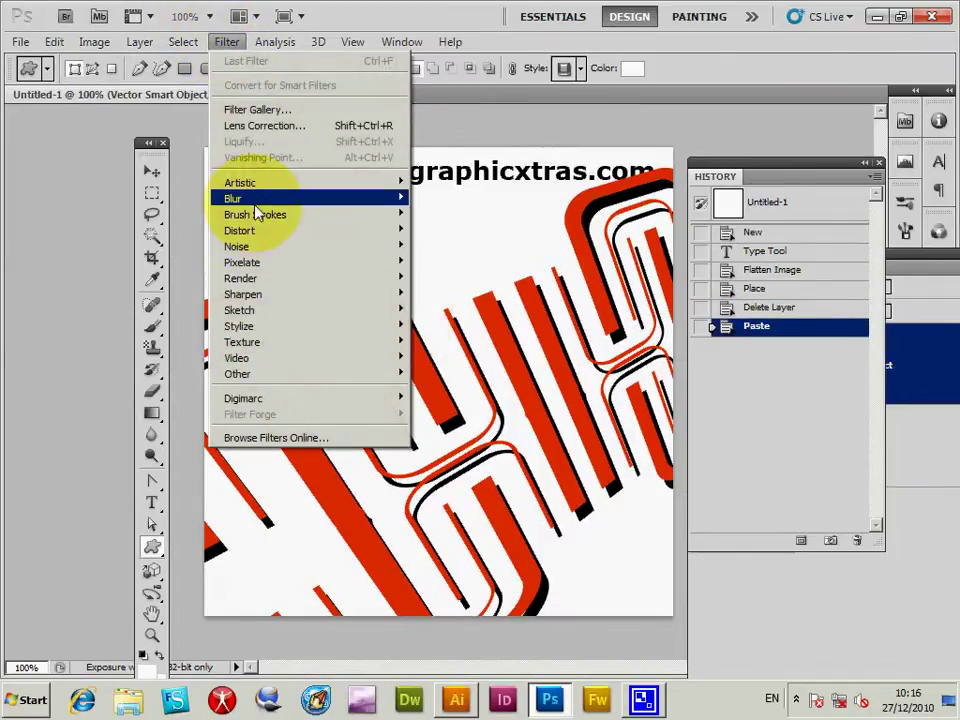
pyautogui.moveTo(255, 206)
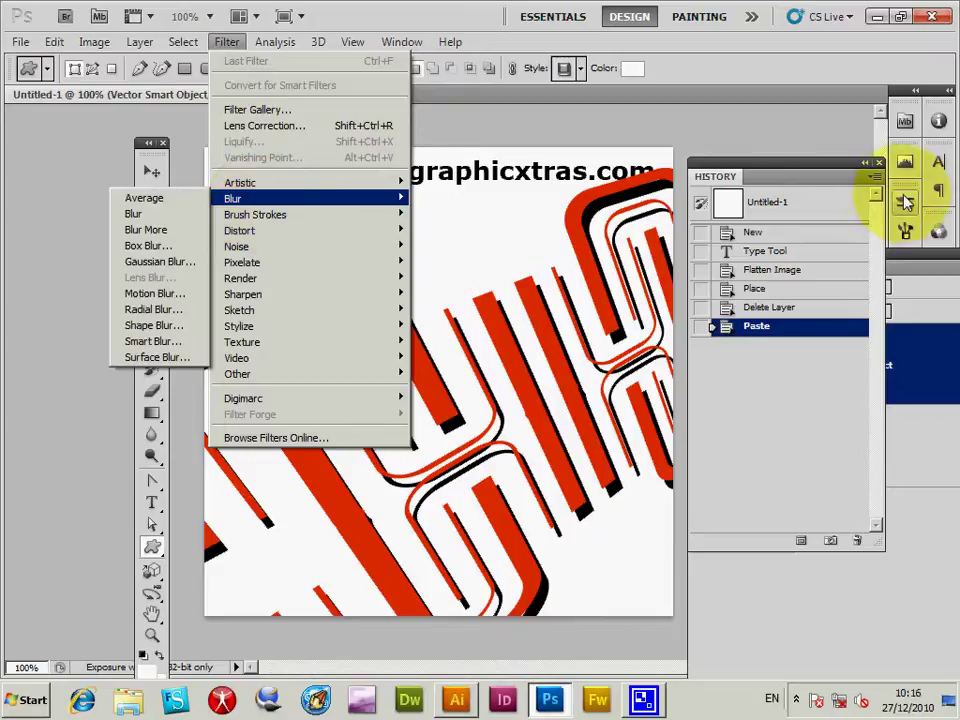
pyautogui.moveTo(145, 42)
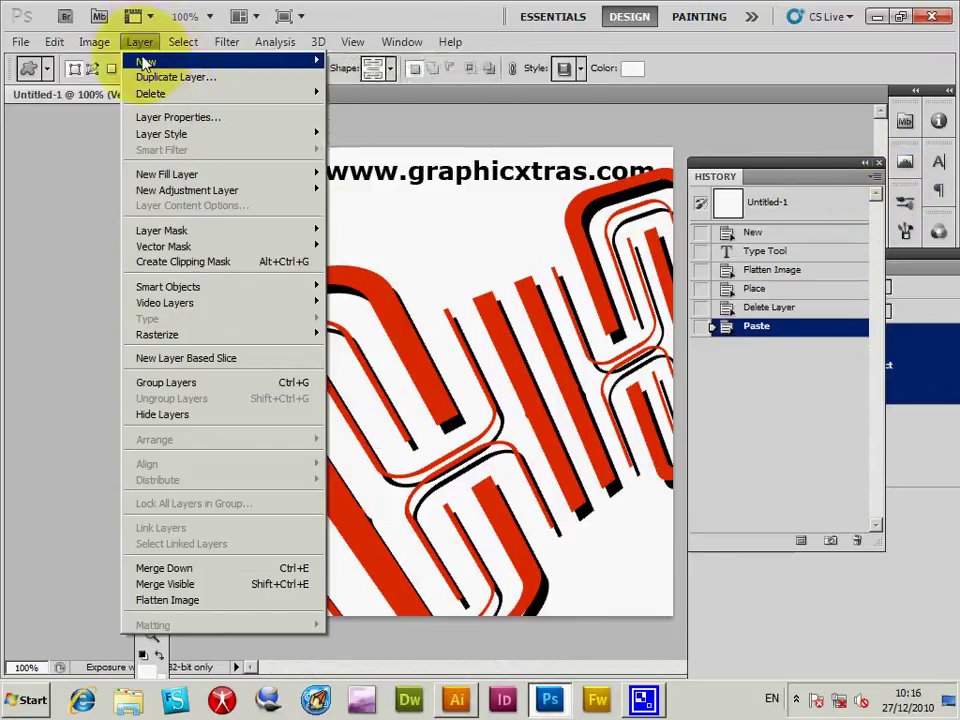
pyautogui.click(587, 96)
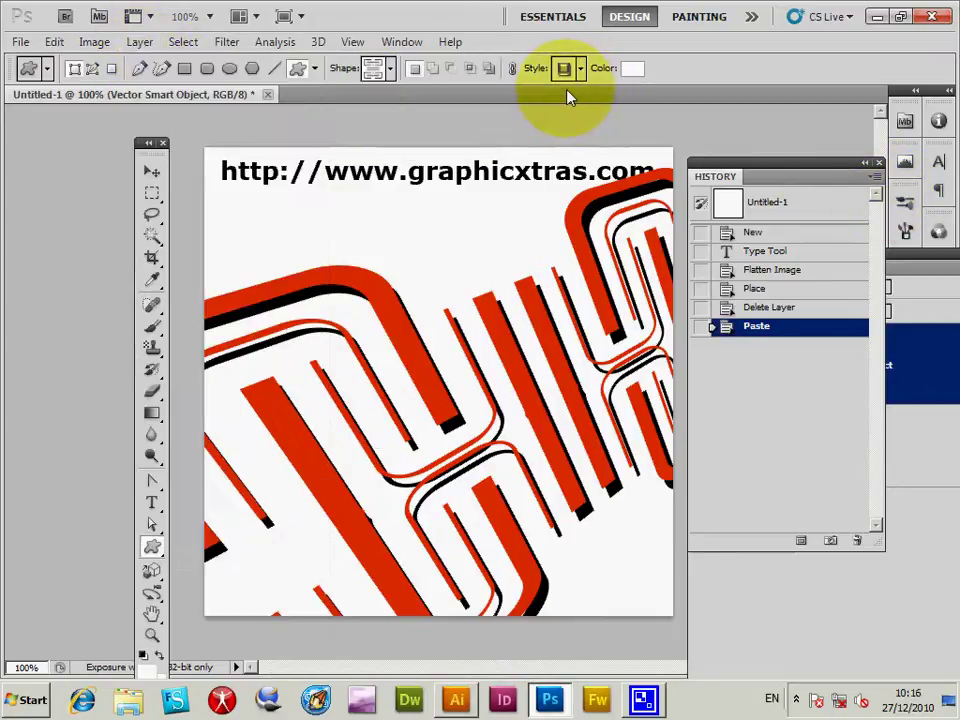